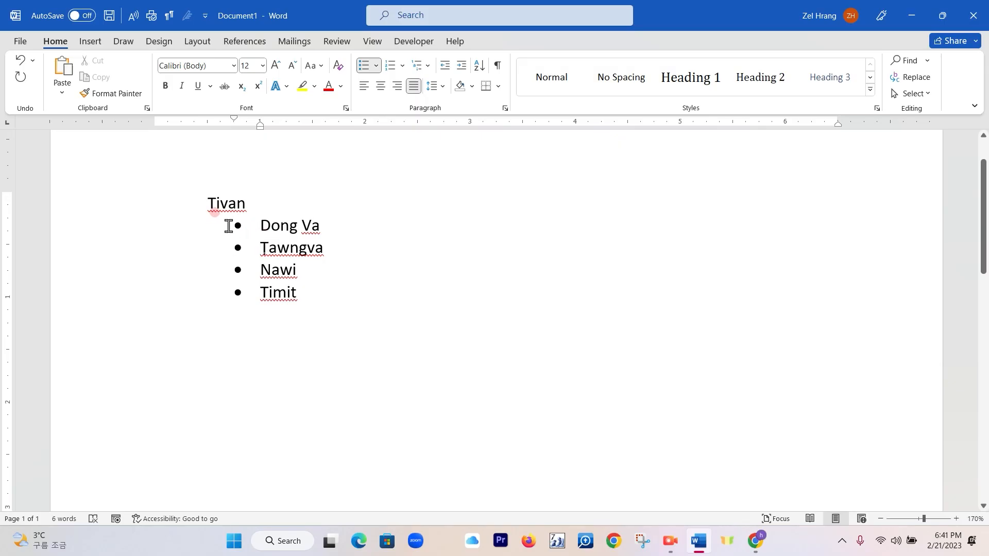
Step: Define a new bullet using the club symbol for the four list items under Tivan
{"action": "key", "text": "super+plus"}
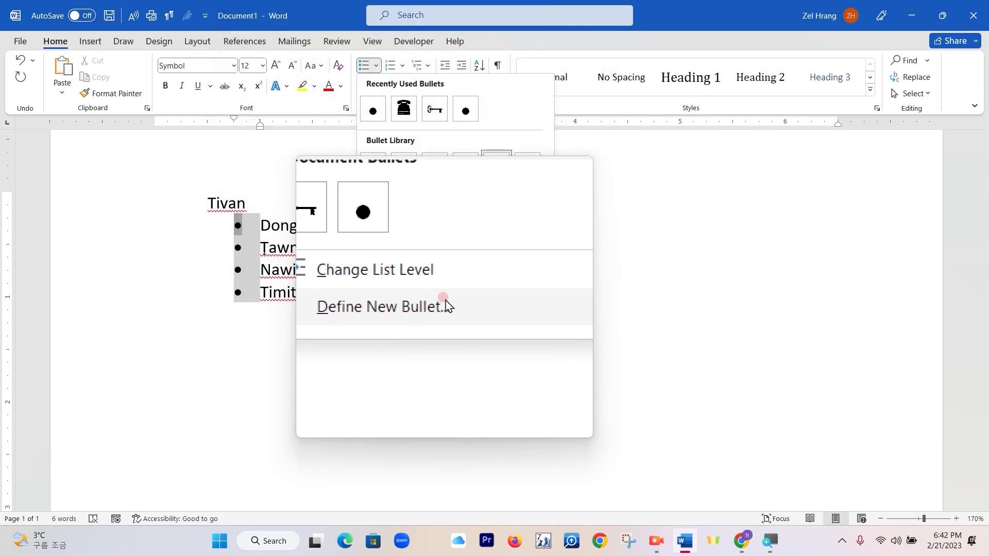
{"action": "left_click", "coordinate": [413, 306]}
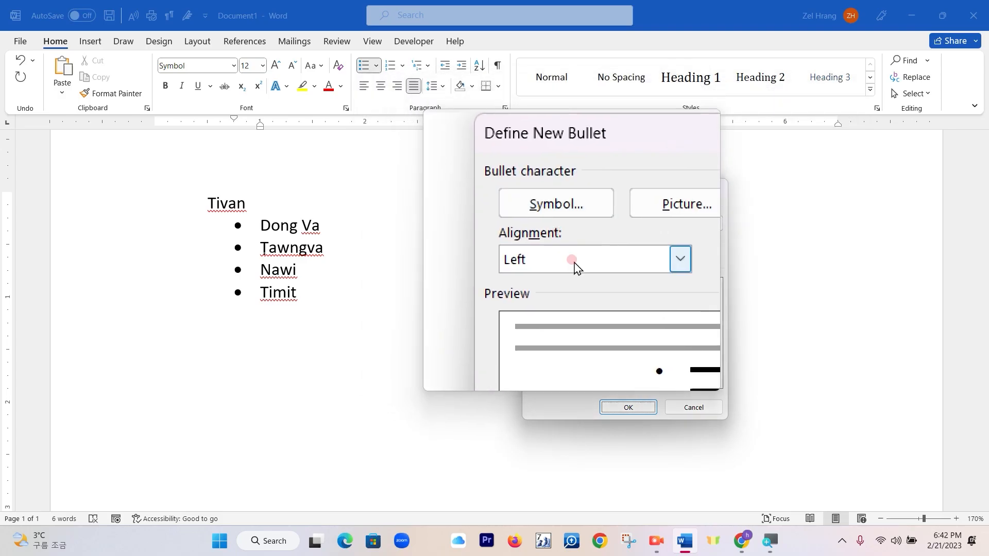
{"action": "left_click", "coordinate": [566, 226]}
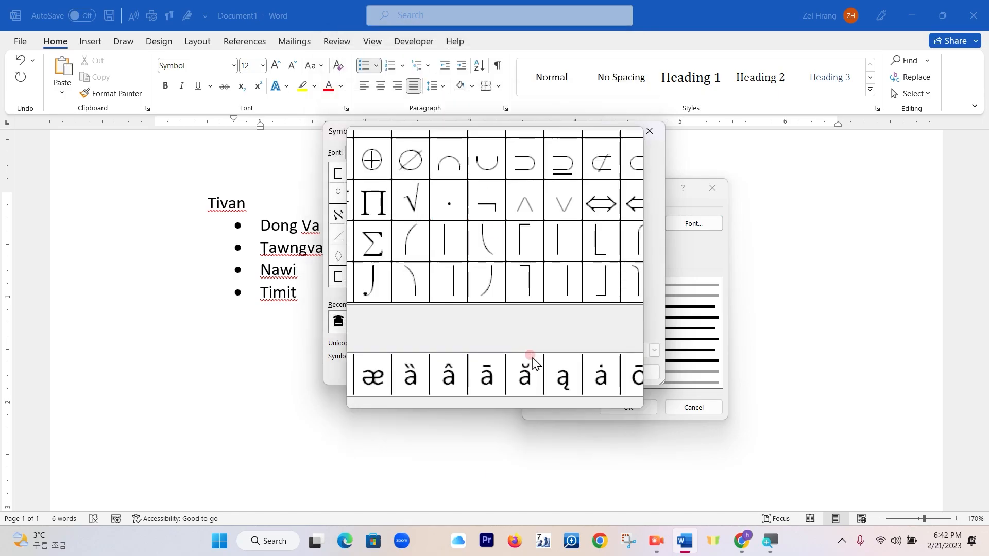
{"action": "left_click", "coordinate": [569, 378]}
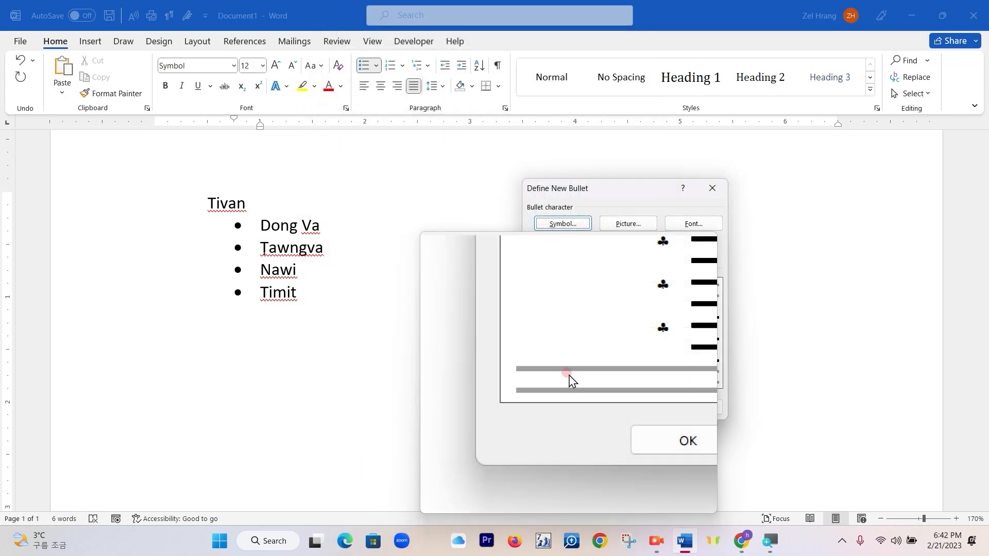
{"action": "left_click", "coordinate": [638, 411]}
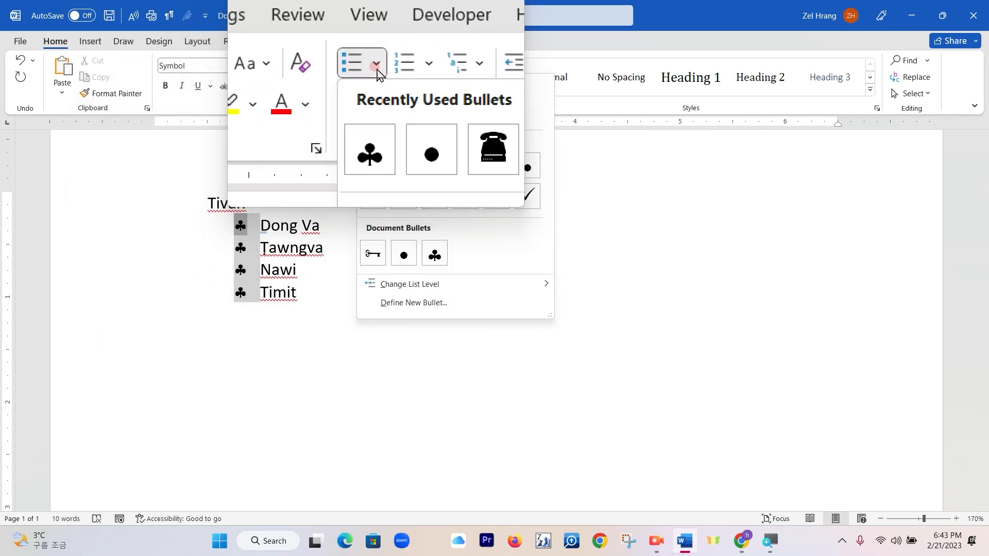
Step: Define another new bullet for the four list items, using the key symbol from the Webdings font
{"action": "left_click", "coordinate": [424, 299]}
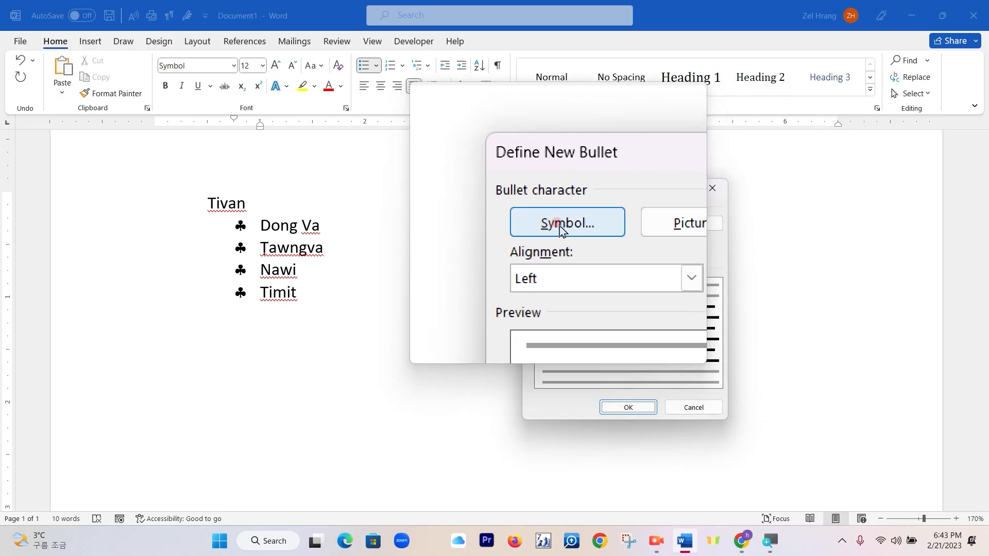
{"action": "left_click", "coordinate": [562, 227]}
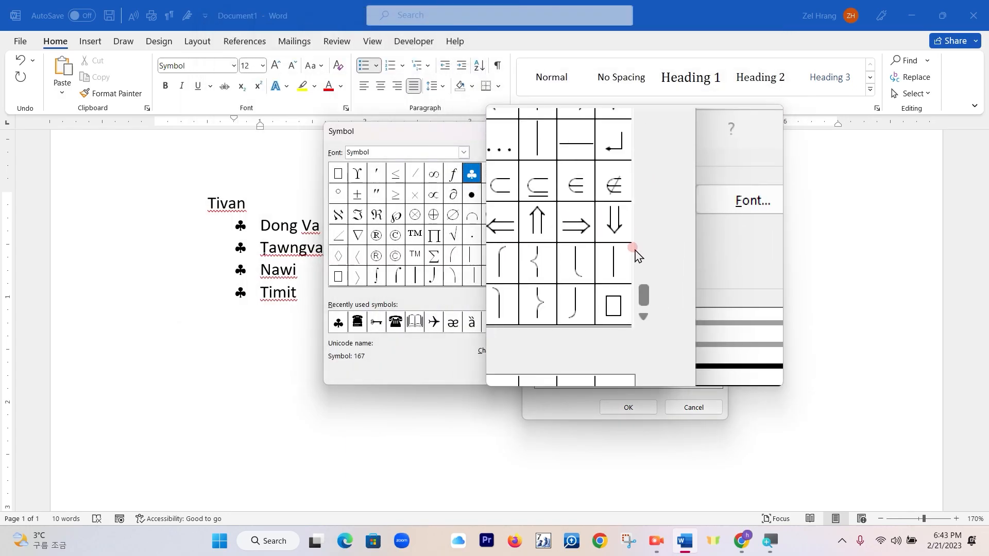
{"action": "left_click_drag", "start_coordinate": [638, 270], "coordinate": [632, 174]}
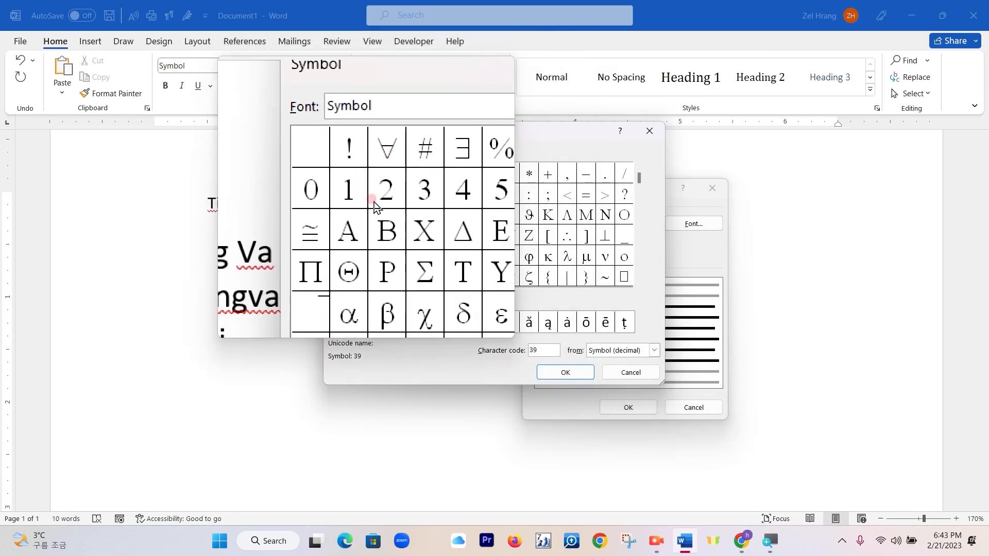
{"action": "left_click", "coordinate": [464, 153]}
{"action": "type", "text": "Webdings"}
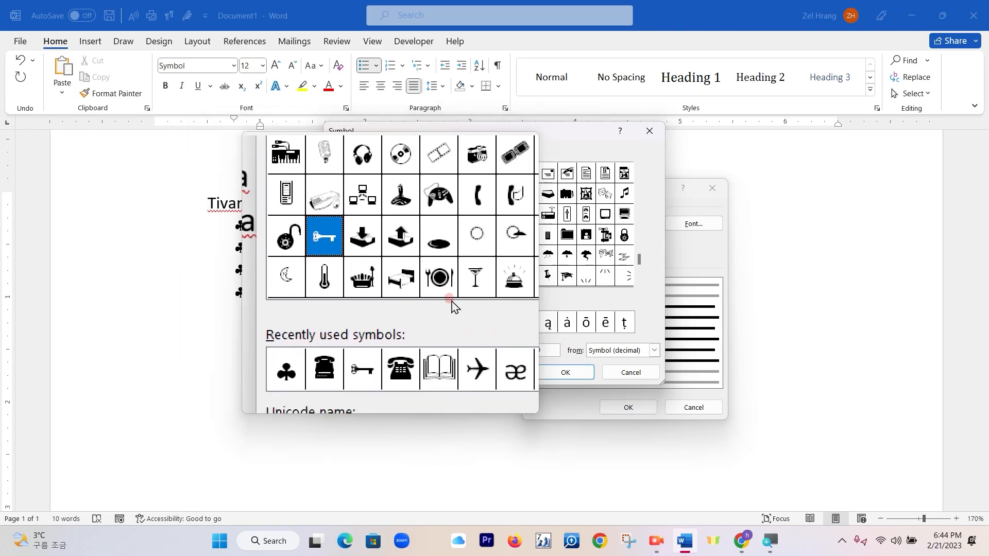
{"action": "left_click", "coordinate": [572, 375]}
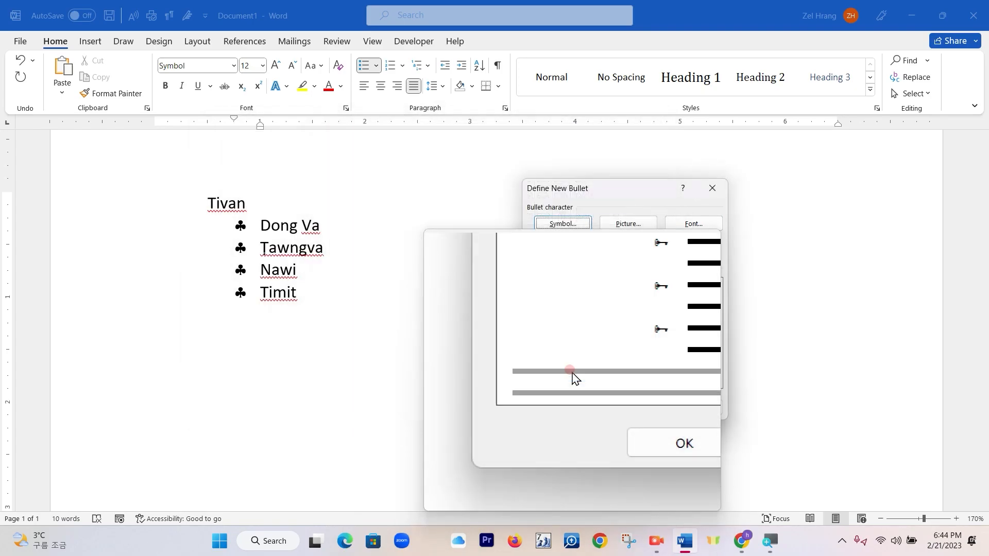
{"action": "left_click", "coordinate": [627, 410]}
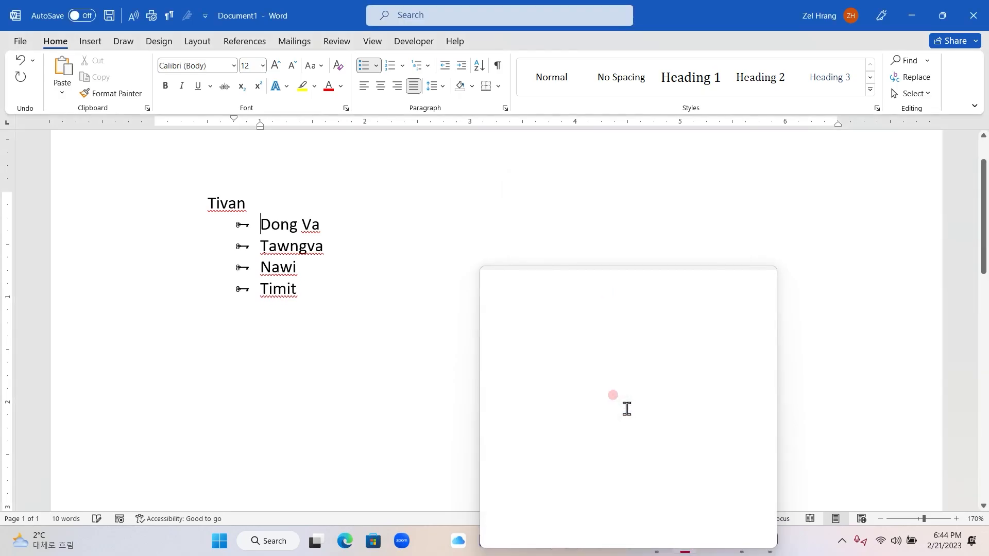
Step: Examine the font settings available when defining a new bullet for the key-bulleted items, and leave them without applying changes
{"action": "left_click", "coordinate": [236, 226]}
{"action": "left_click", "coordinate": [376, 66]}
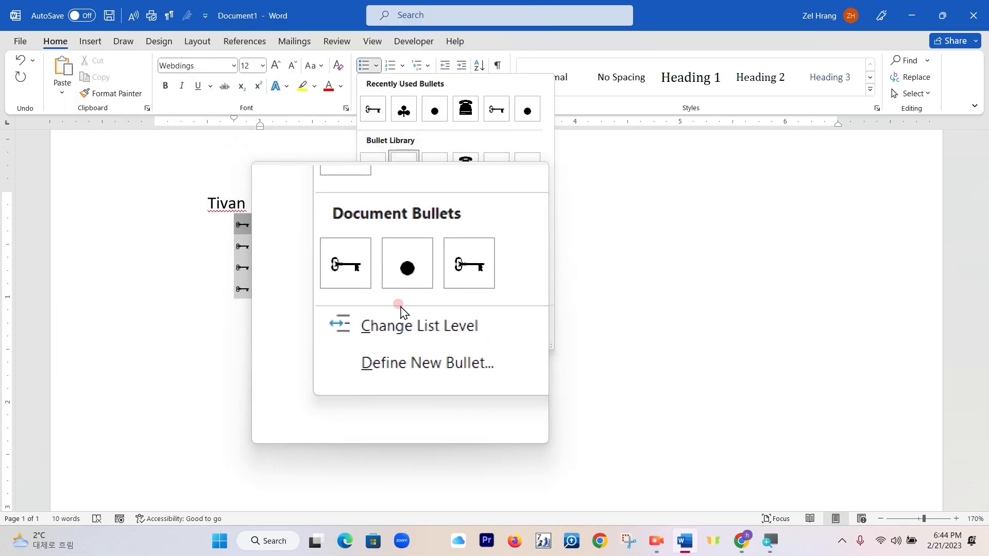
{"action": "left_click", "coordinate": [421, 333]}
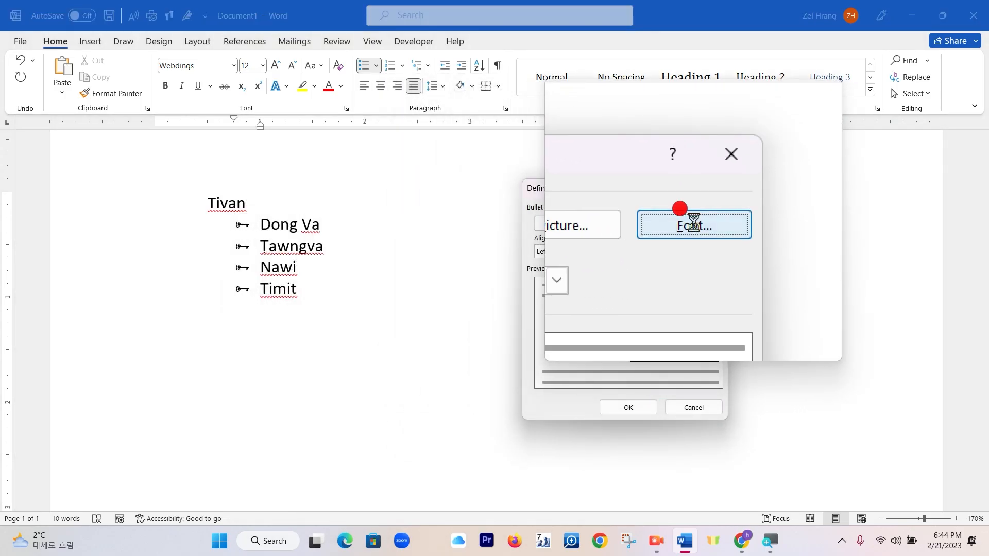
{"action": "left_click", "coordinate": [693, 225]}
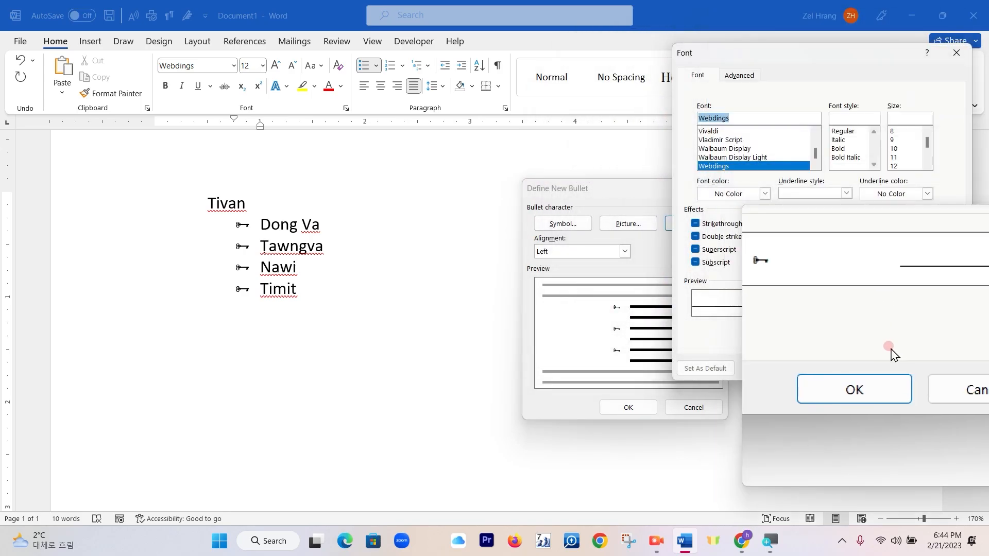
{"action": "left_click", "coordinate": [937, 368]}
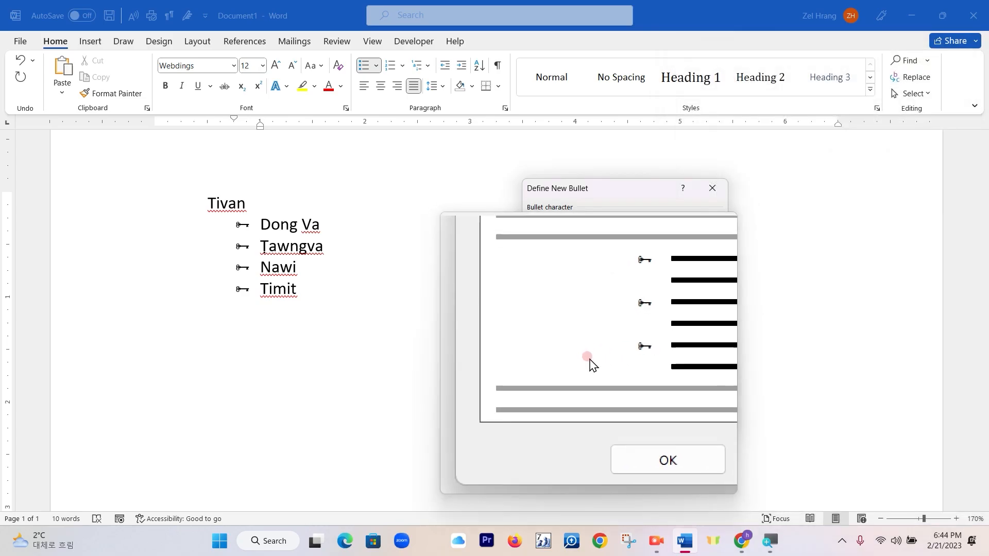
{"action": "left_click", "coordinate": [691, 409]}
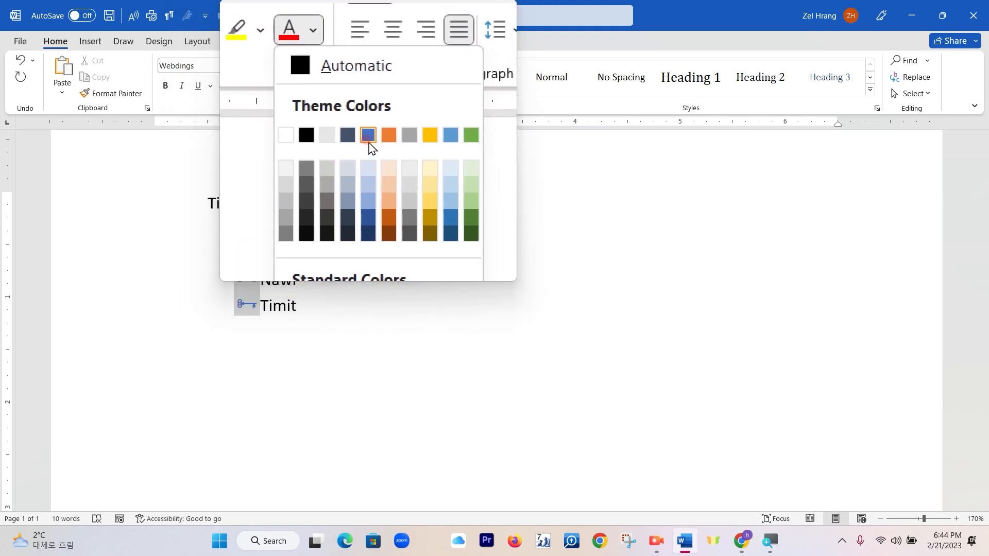
Step: Try a blue font color on the key bullets, and settle on standard red
{"action": "left_click", "coordinate": [368, 135]}
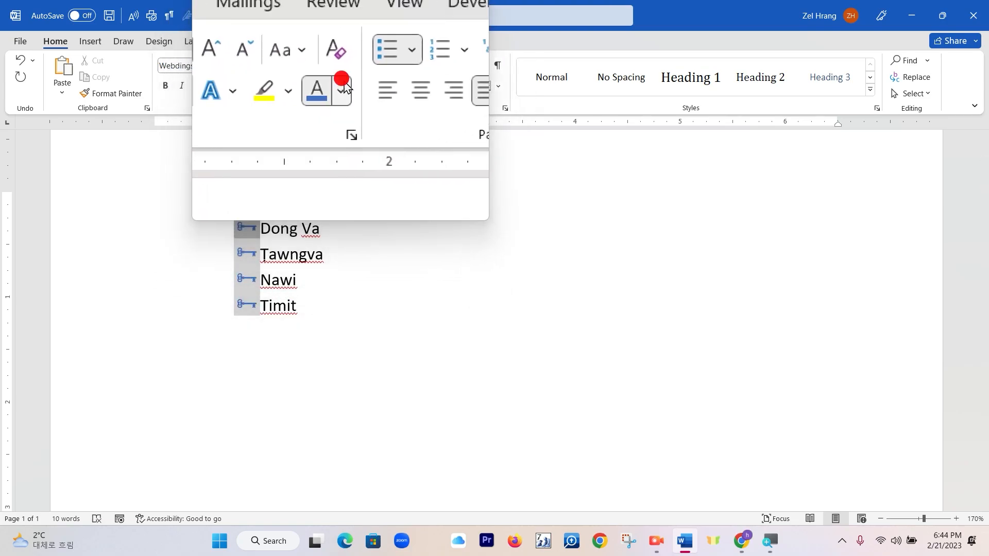
{"action": "left_click", "coordinate": [344, 88]}
{"action": "left_click", "coordinate": [418, 137]}
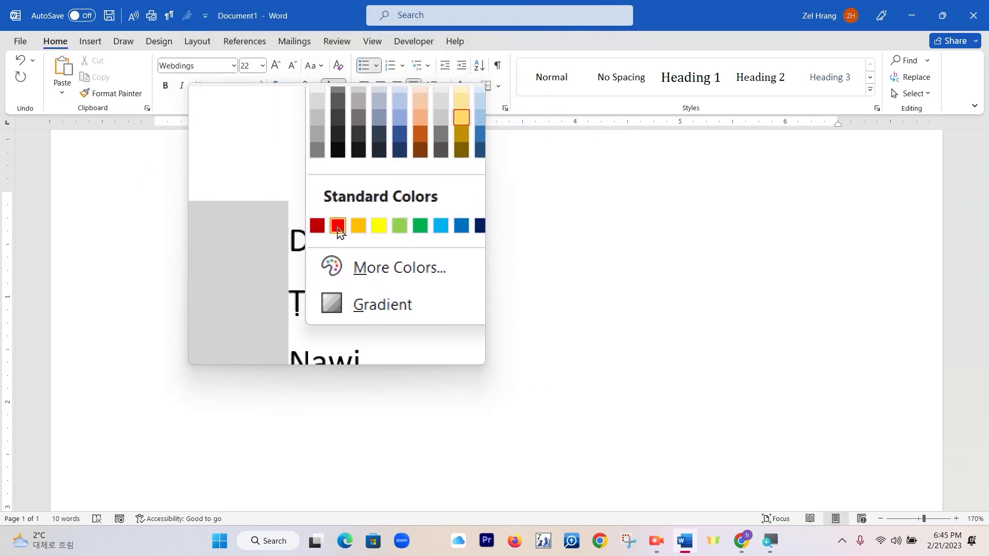
{"action": "left_click", "coordinate": [338, 227]}
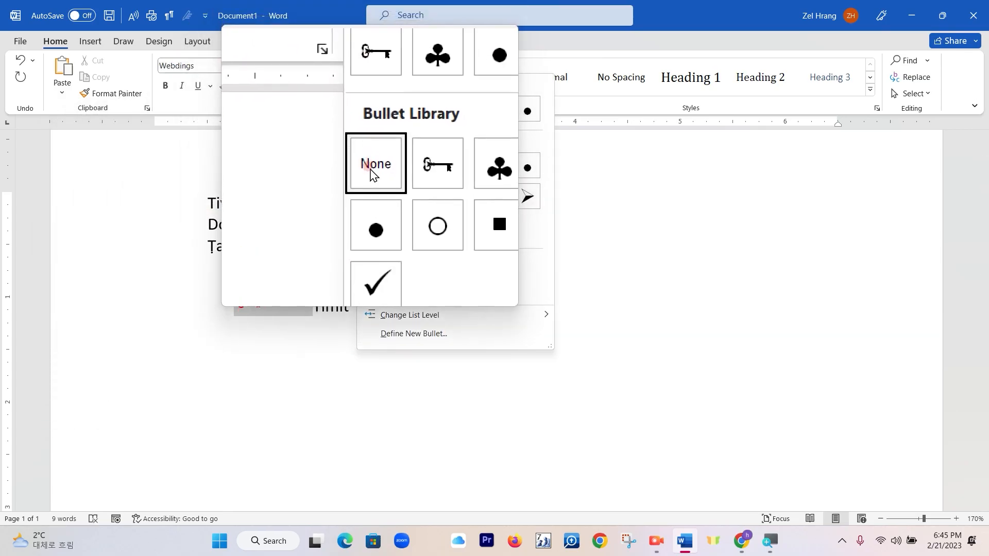
Step: Remove the red key bullets from Nawi and Timit by setting their bullet style to None
{"action": "left_click", "coordinate": [373, 173]}
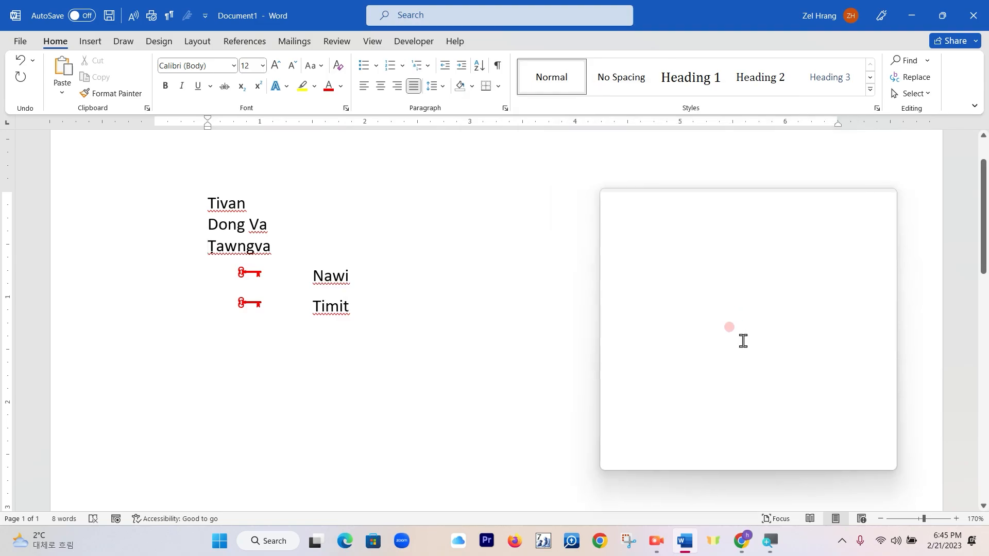
{"action": "left_click", "coordinate": [253, 282]}
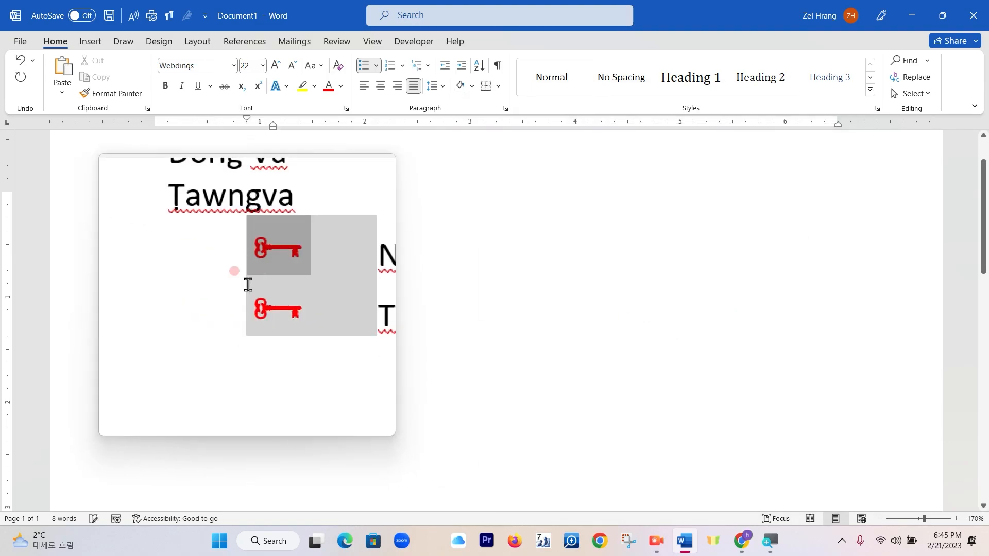
{"action": "left_click", "coordinate": [371, 64]}
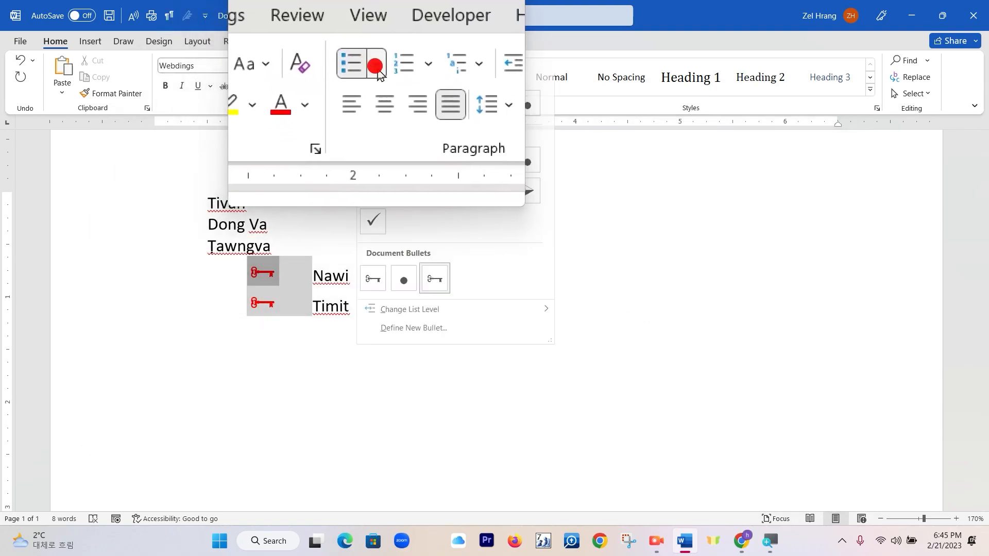
{"action": "left_click", "coordinate": [370, 175]}
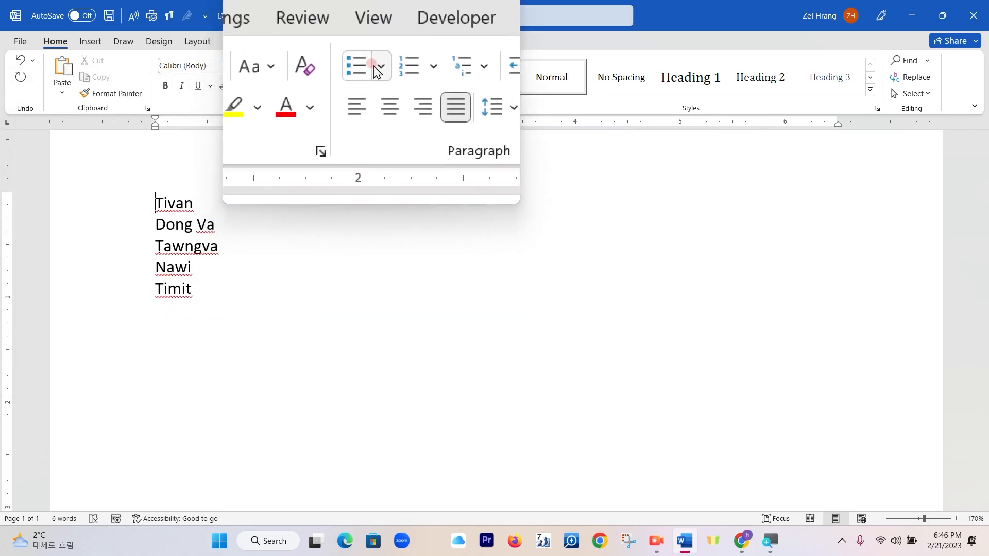
Step: Apply a club bullet to Tivan and key bullets to the four lines from Dong Va to Timit
{"action": "left_click", "coordinate": [364, 65]}
{"action": "left_click", "coordinate": [156, 225]}
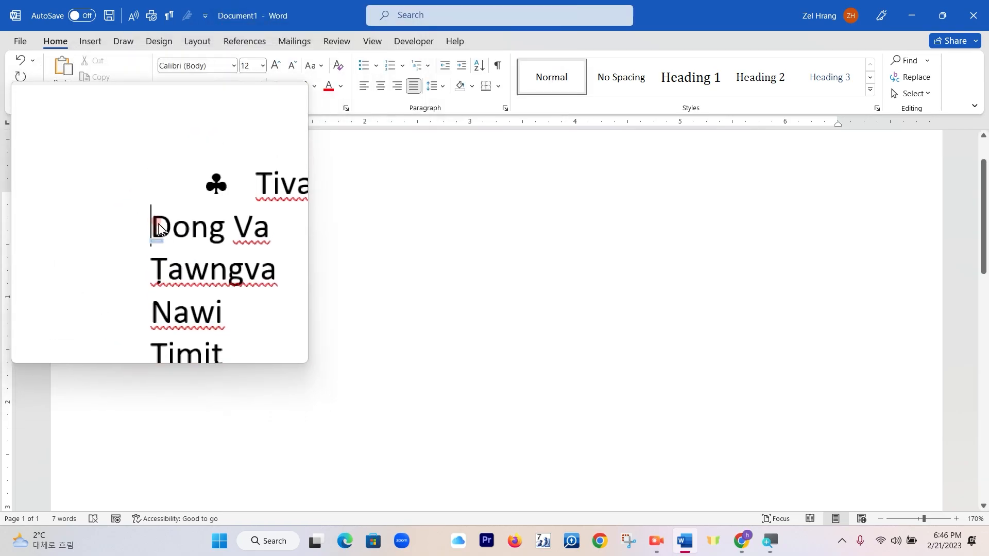
{"action": "left_click_drag", "start_coordinate": [194, 298], "coordinate": [157, 236]}
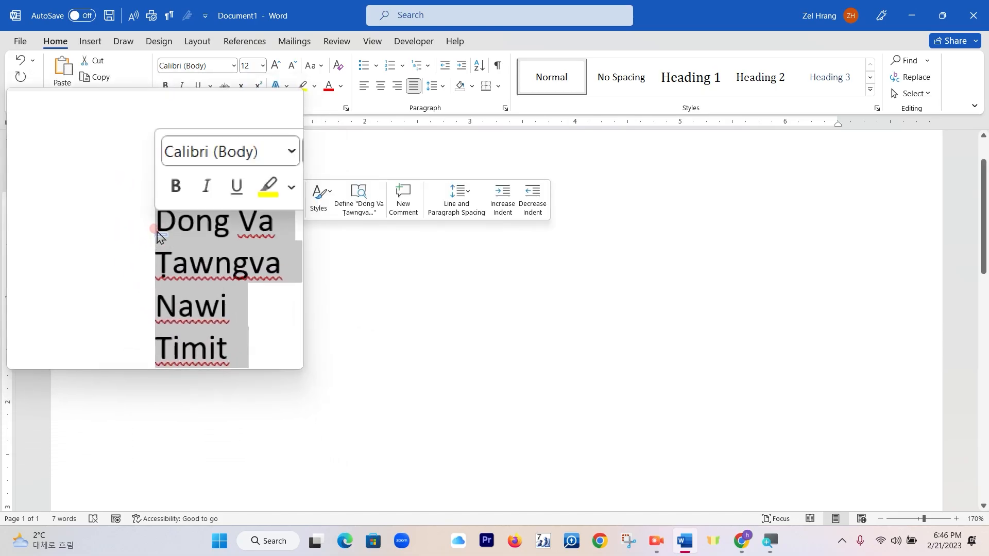
{"action": "left_click", "coordinate": [377, 68]}
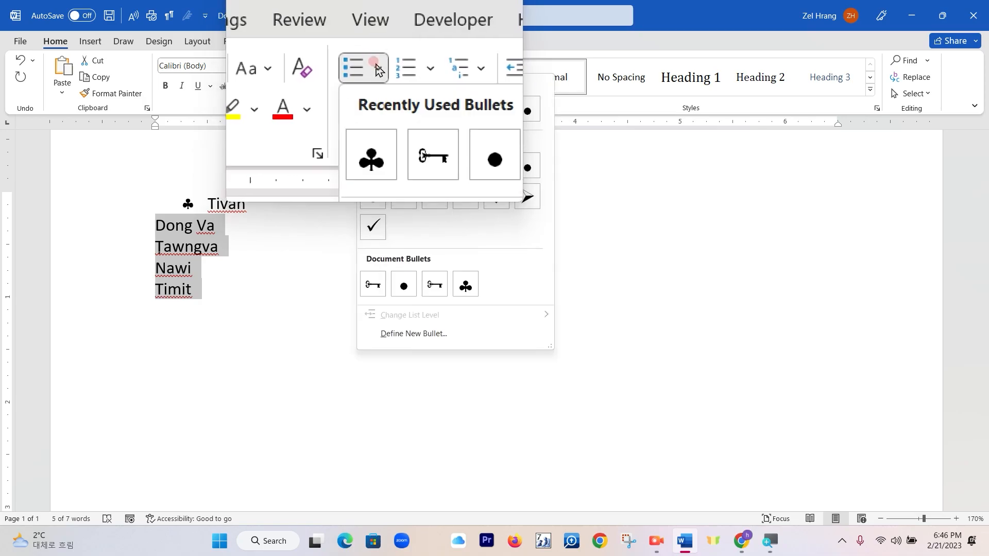
{"action": "left_click", "coordinate": [406, 113]}
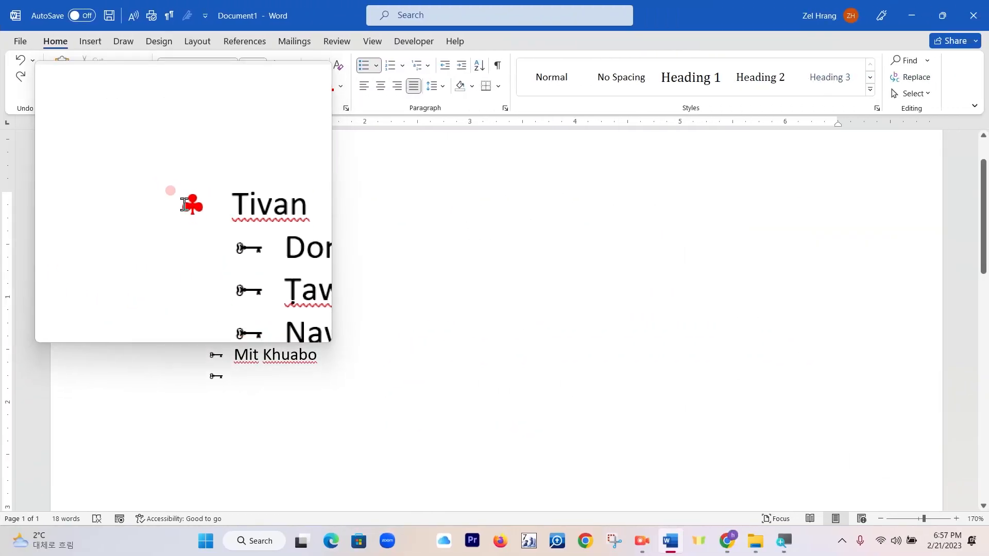
Step: Define a picture bullet for Tivan and Tlang using an Azel Books logo image file from the Pictures folder
{"action": "left_click", "coordinate": [376, 66]}
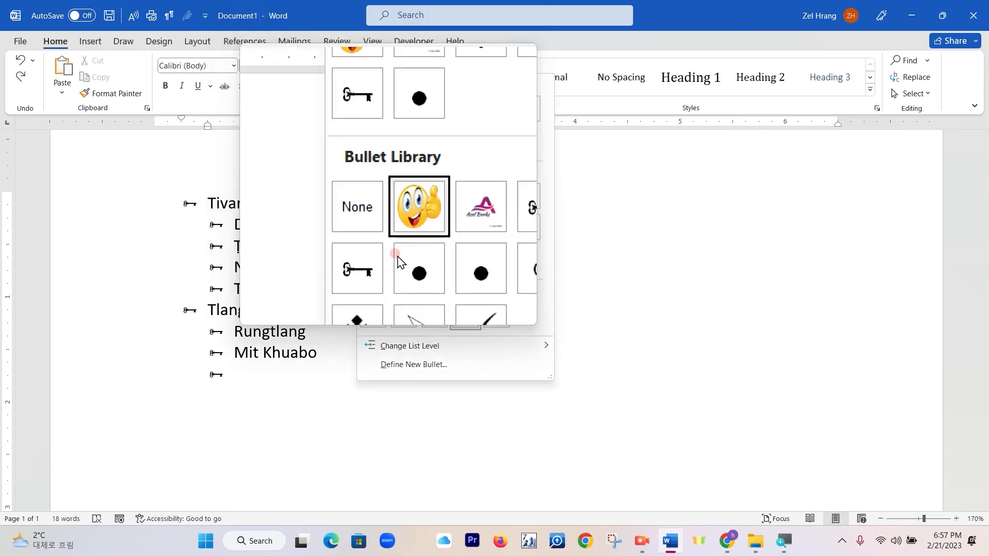
{"action": "left_click", "coordinate": [405, 368]}
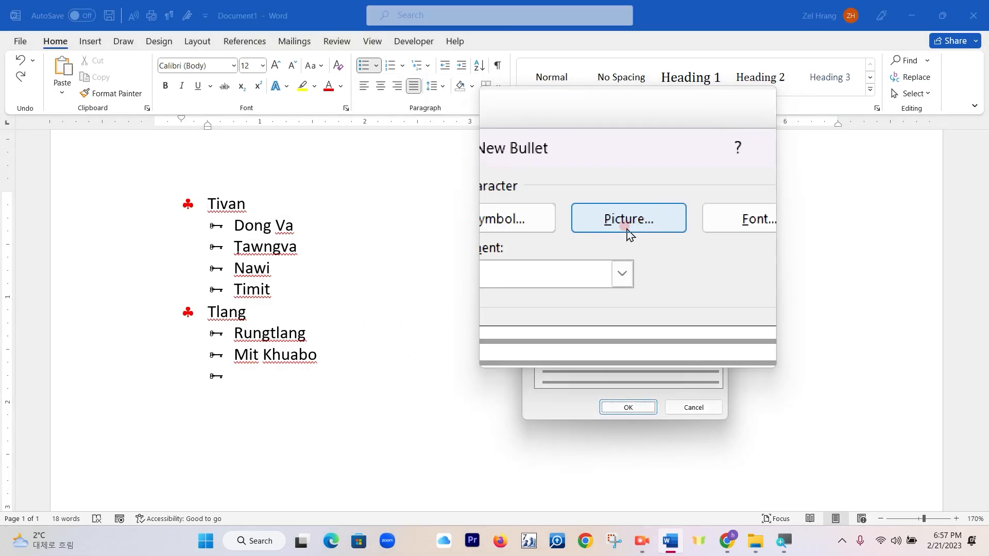
{"action": "left_click", "coordinate": [637, 229]}
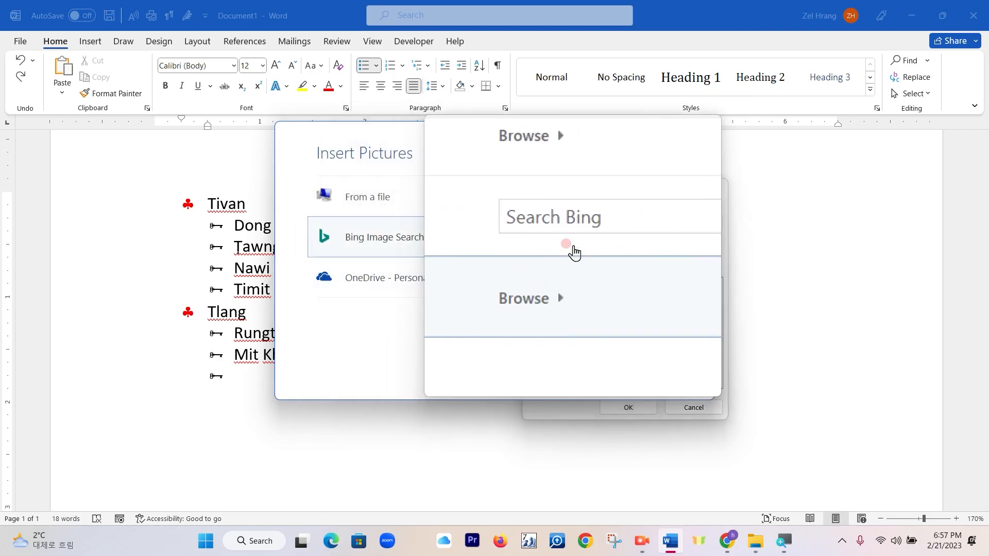
{"action": "left_click", "coordinate": [372, 203]}
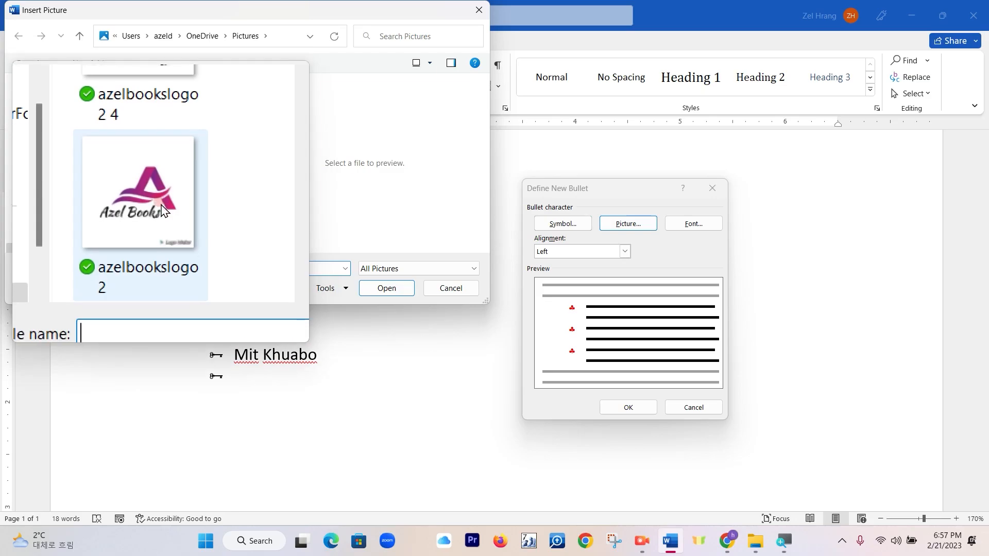
{"action": "left_click", "coordinate": [161, 205]}
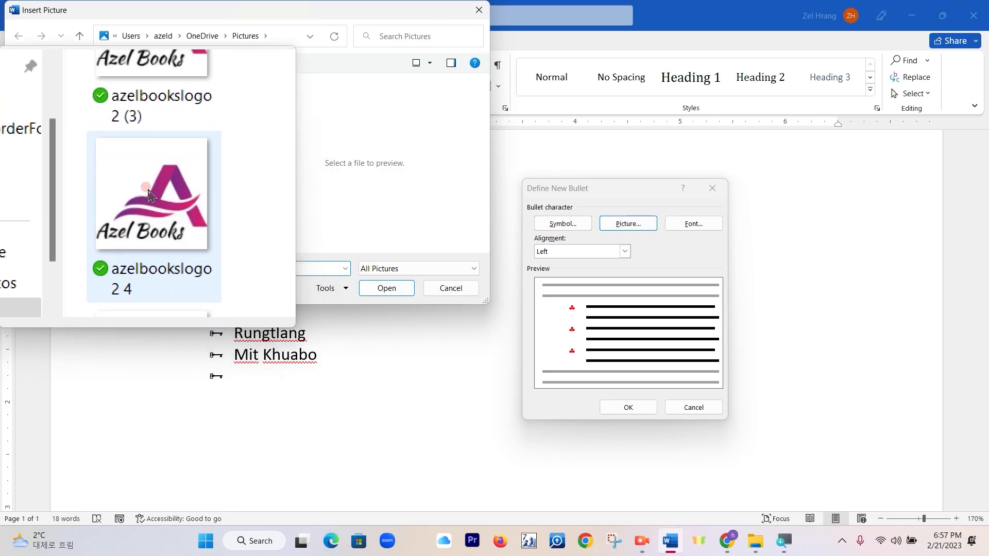
{"action": "left_click", "coordinate": [394, 287]}
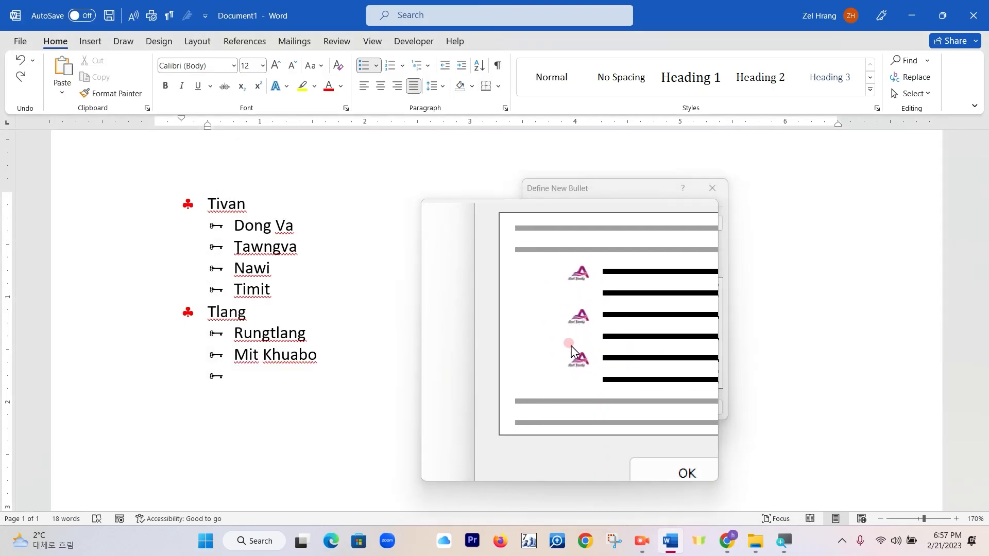
{"action": "left_click", "coordinate": [622, 413]}
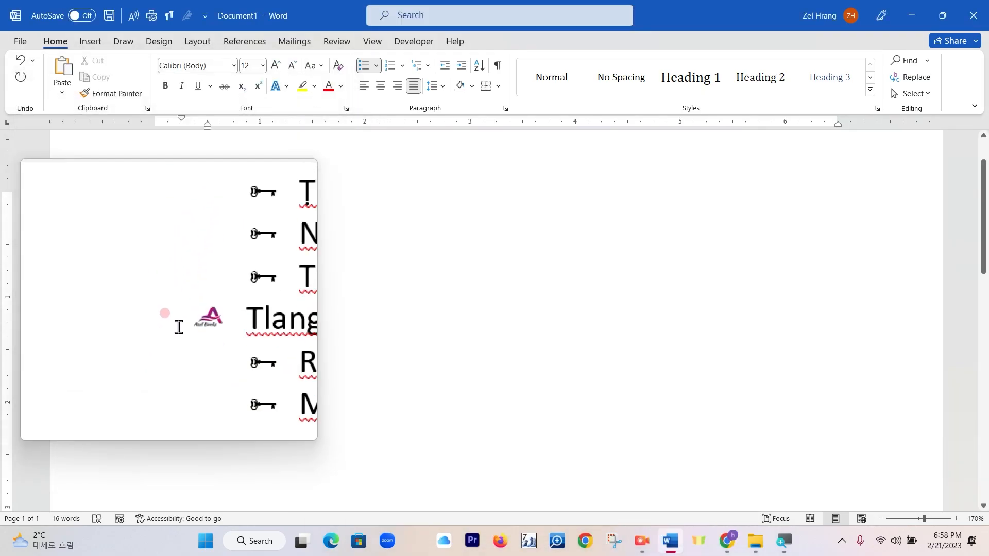
Step: Start a new picture bullet for the key-bulleted second-level lines and search Bing images for "Pen"
{"action": "left_click", "coordinate": [214, 227]}
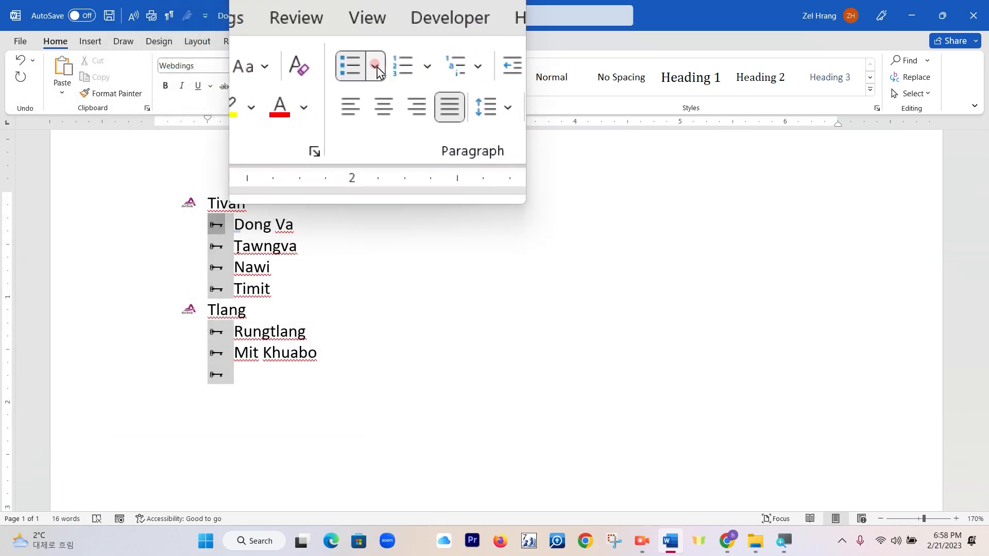
{"action": "left_click", "coordinate": [375, 65]}
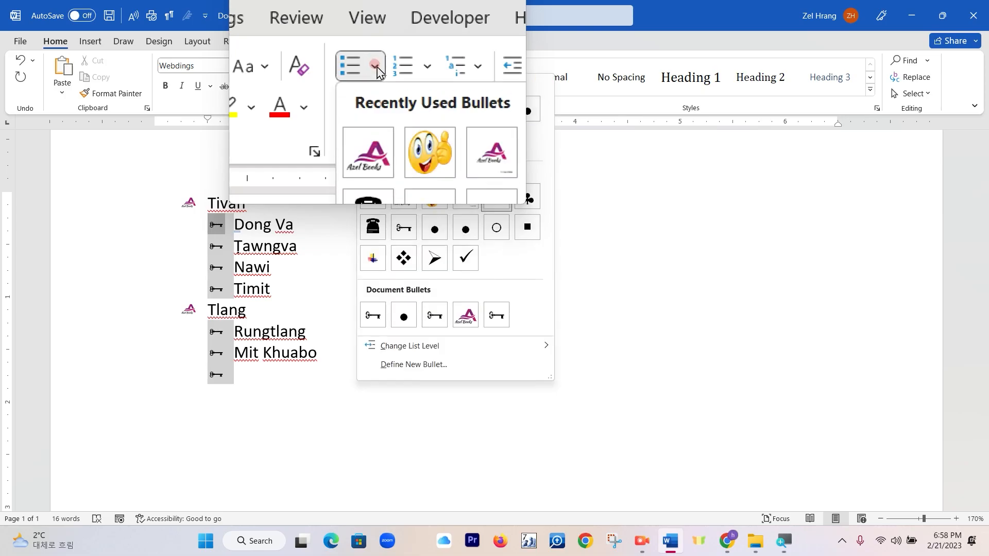
{"action": "left_click", "coordinate": [404, 366]}
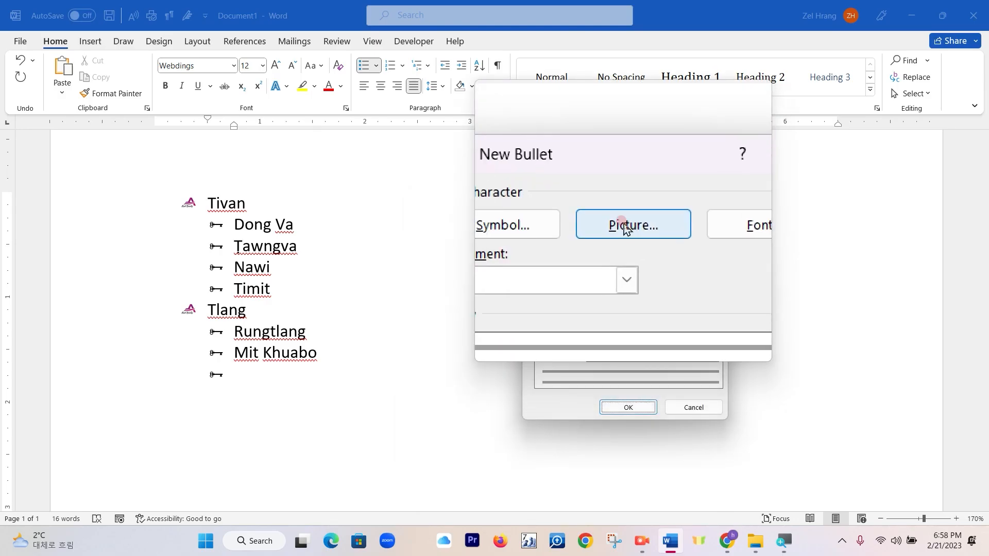
{"action": "left_click", "coordinate": [623, 225]}
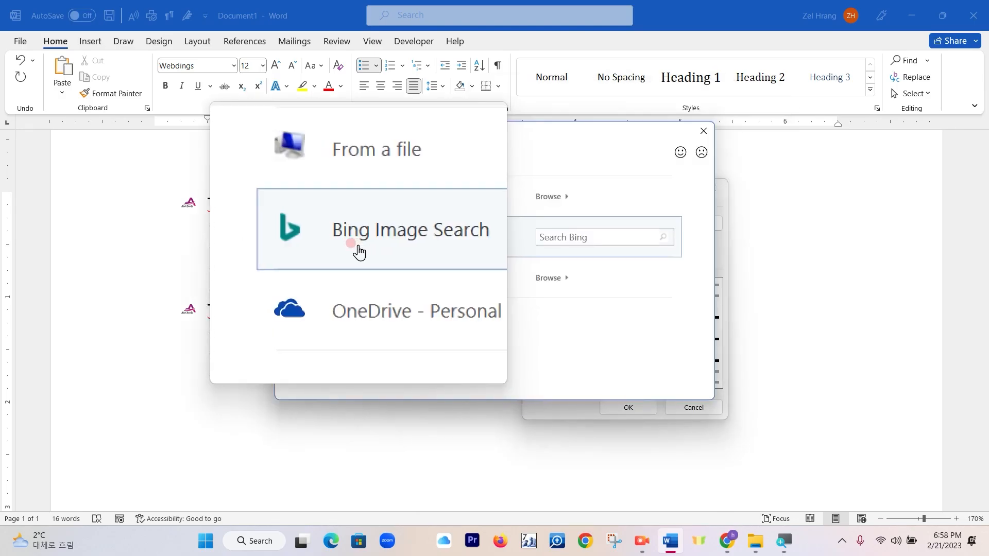
{"action": "left_click", "coordinate": [372, 246]}
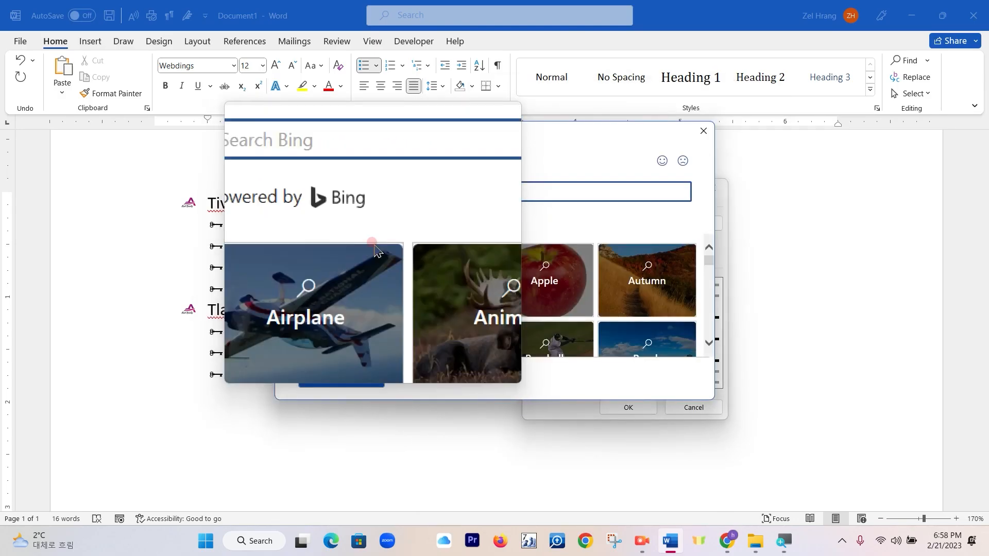
{"action": "left_click", "coordinate": [329, 192]}
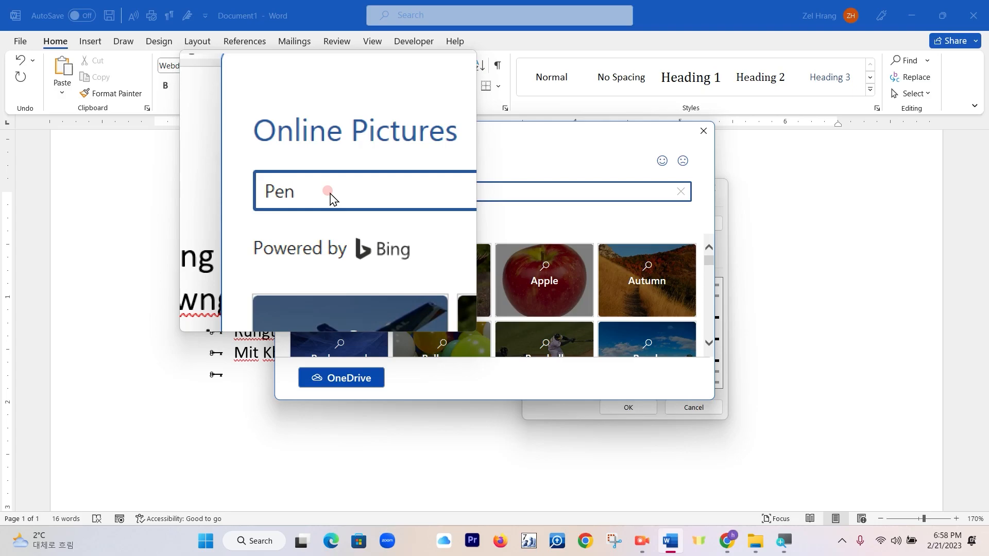
{"action": "key", "text": "Return"}
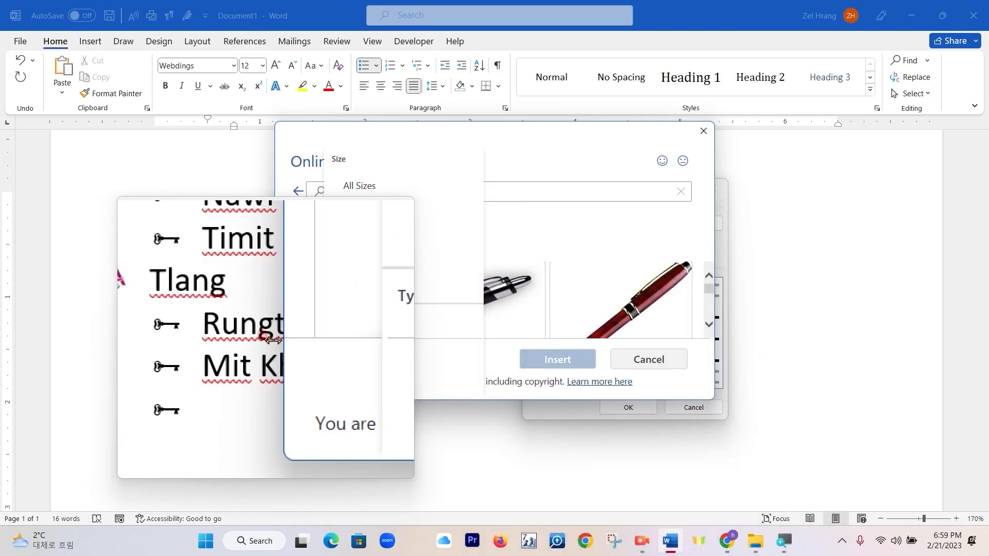
Step: Enlarge the Online Pictures window and use the image of a green figure holding a pen as the second-level bullet
{"action": "left_click", "coordinate": [347, 235]}
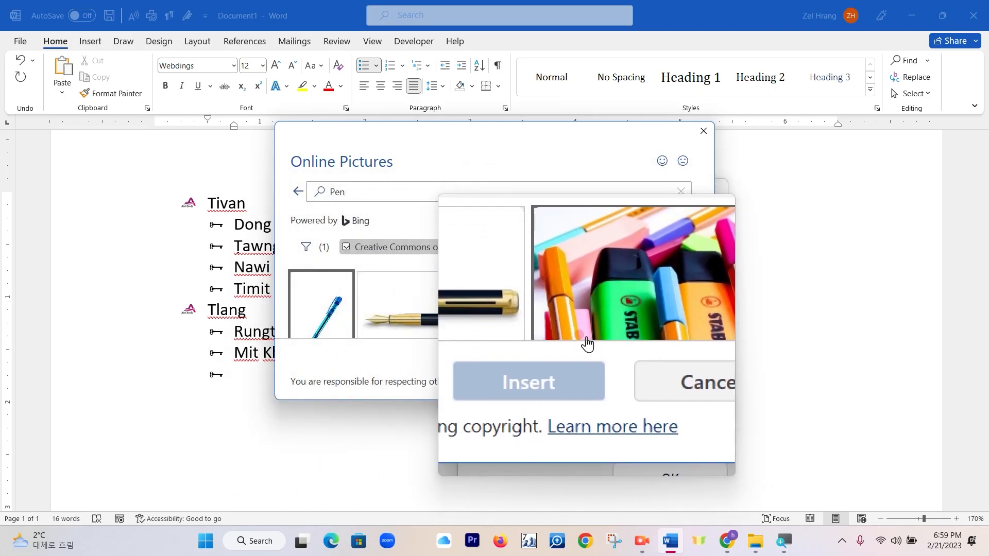
{"action": "key", "text": "super+Escape"}
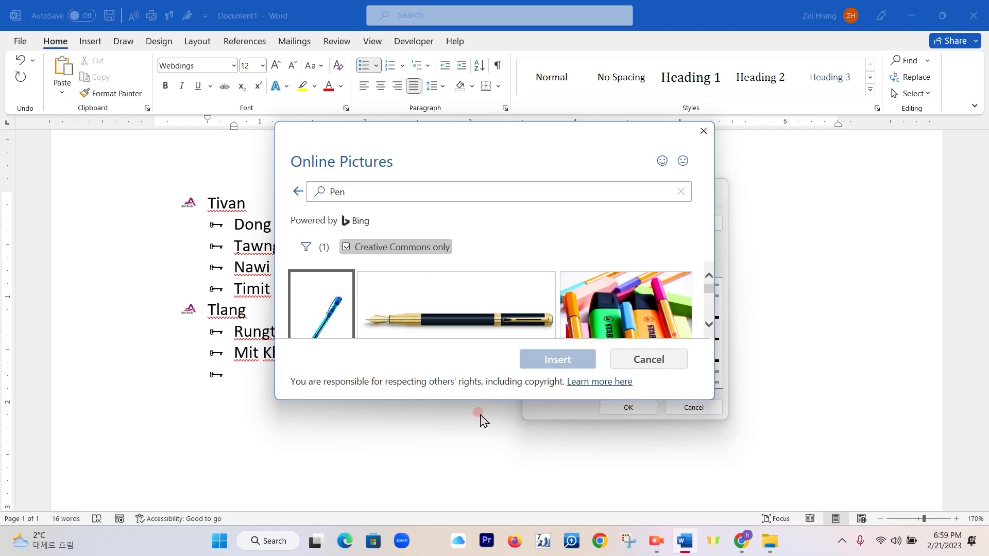
{"action": "left_click_drag", "start_coordinate": [482, 403], "coordinate": [482, 515]}
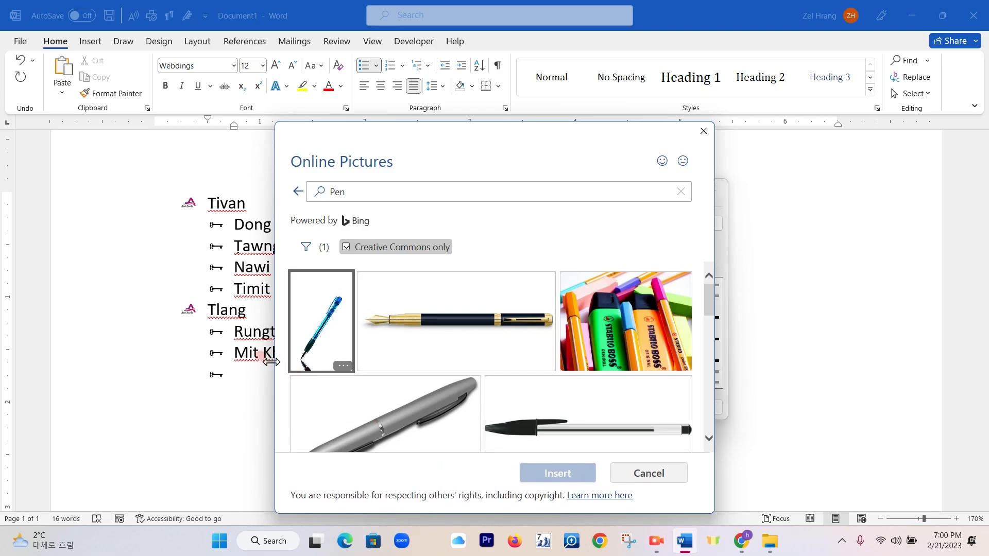
{"action": "left_click_drag", "start_coordinate": [269, 362], "coordinate": [159, 349]}
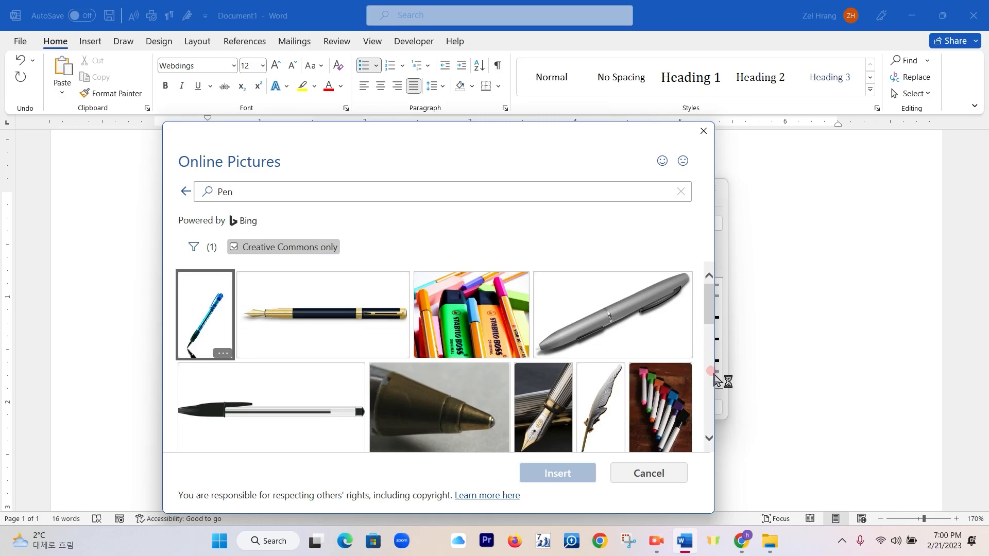
{"action": "scroll", "coordinate": [507, 412], "scroll_direction": "down", "scroll_amount": 5}
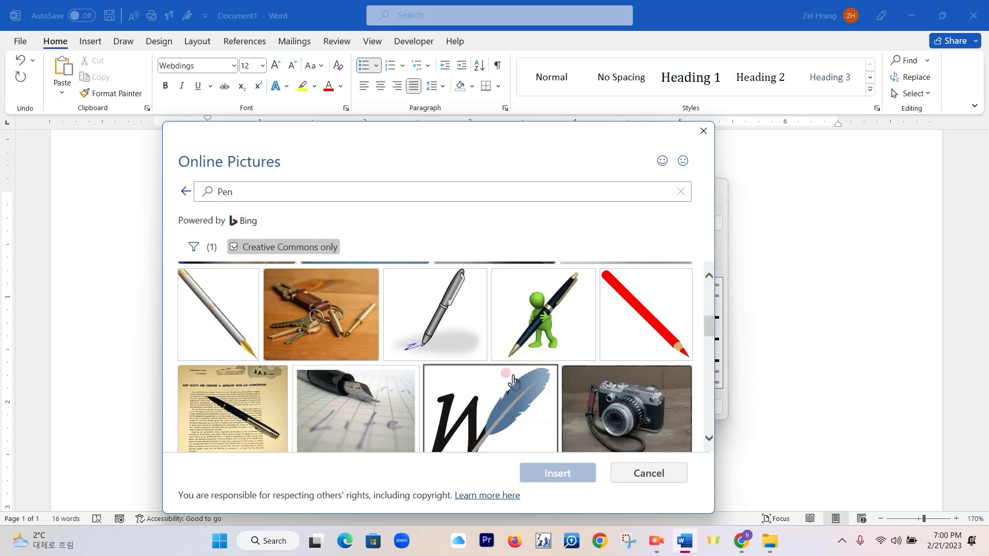
{"action": "left_click", "coordinate": [536, 332]}
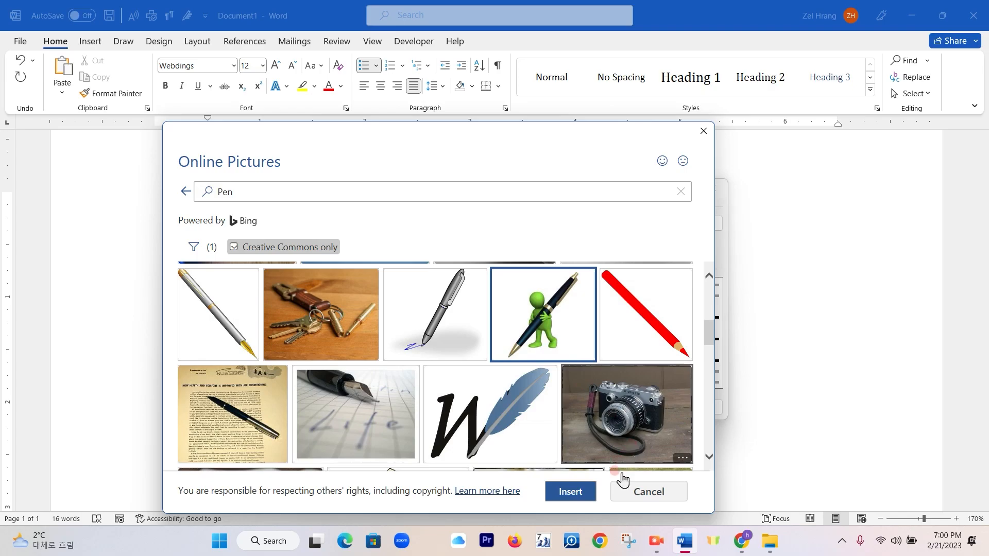
{"action": "left_click", "coordinate": [571, 493]}
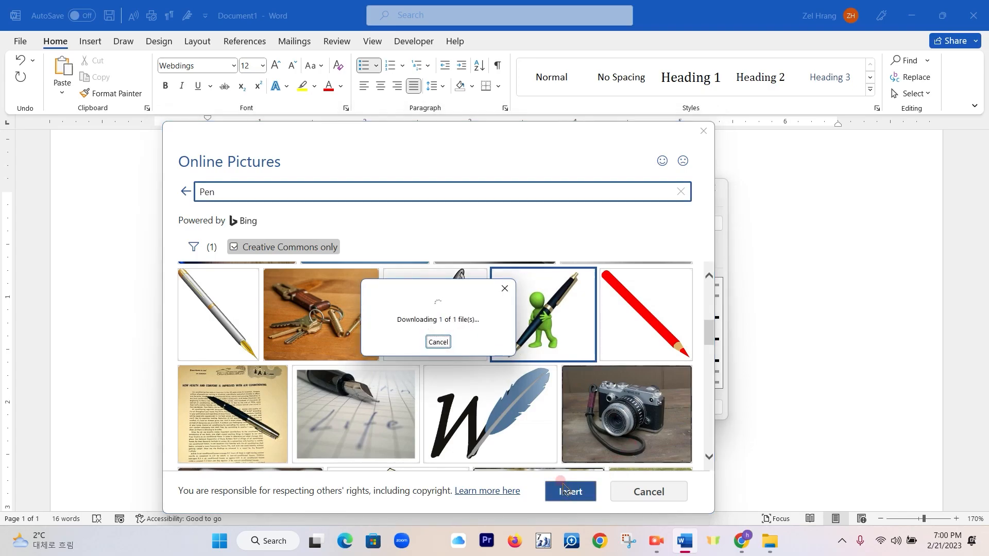
{"action": "key", "text": "super+plus"}
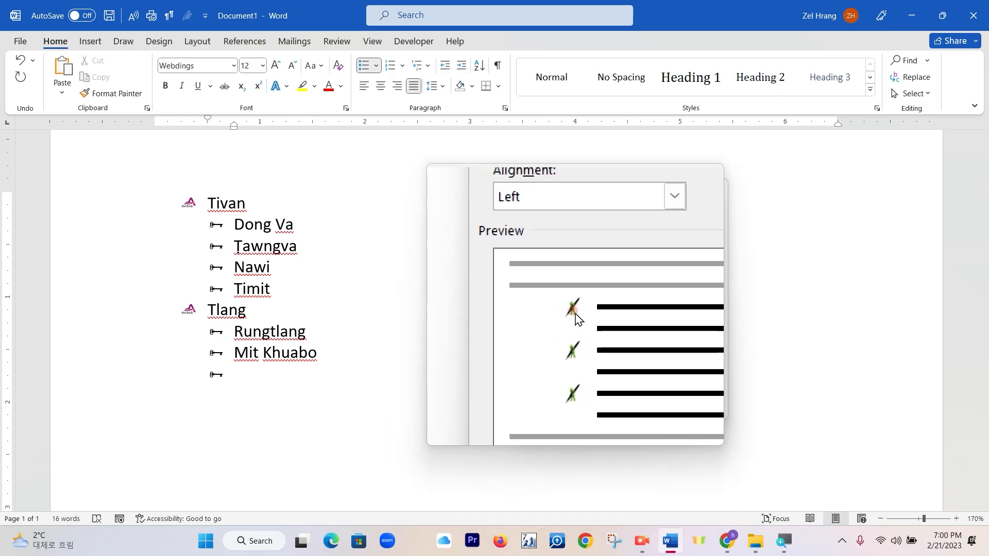
{"action": "left_click", "coordinate": [638, 412]}
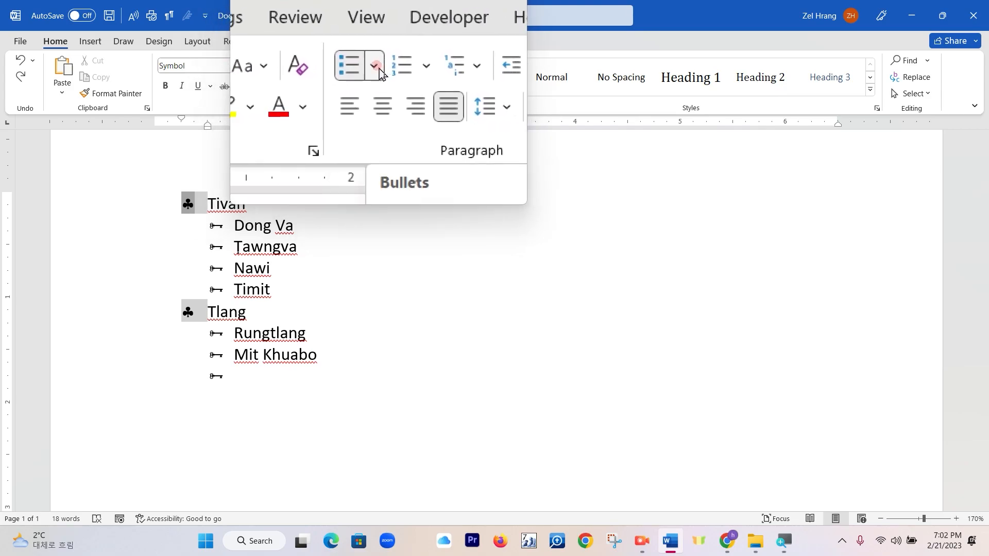
Step: Define a new symbol bullet for Tivan and Tlang using the four-pointed star from Wingdings 2, character code 242
{"action": "left_click", "coordinate": [378, 72]}
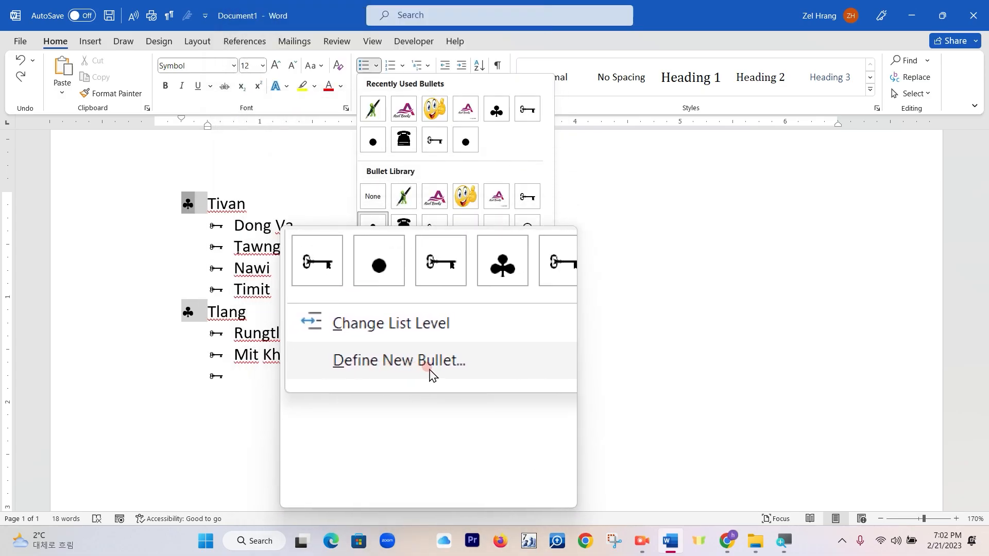
{"action": "left_click", "coordinate": [428, 367]}
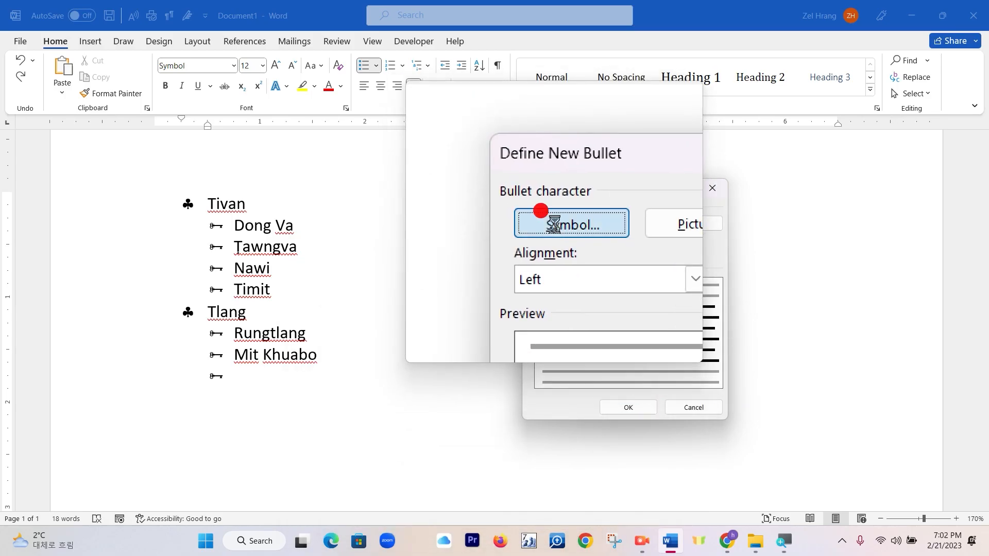
{"action": "left_click", "coordinate": [556, 226]}
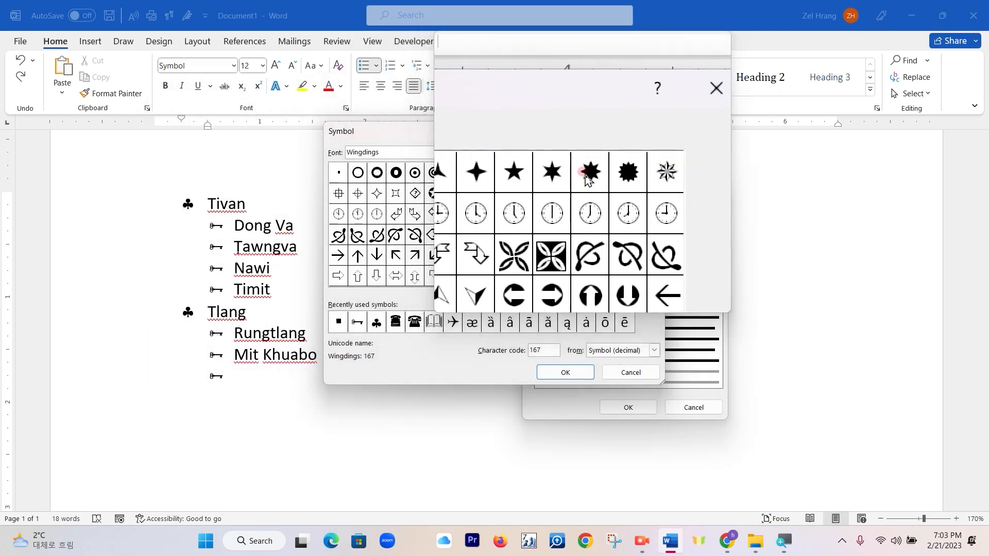
{"action": "left_click_drag", "start_coordinate": [640, 270], "coordinate": [639, 168]}
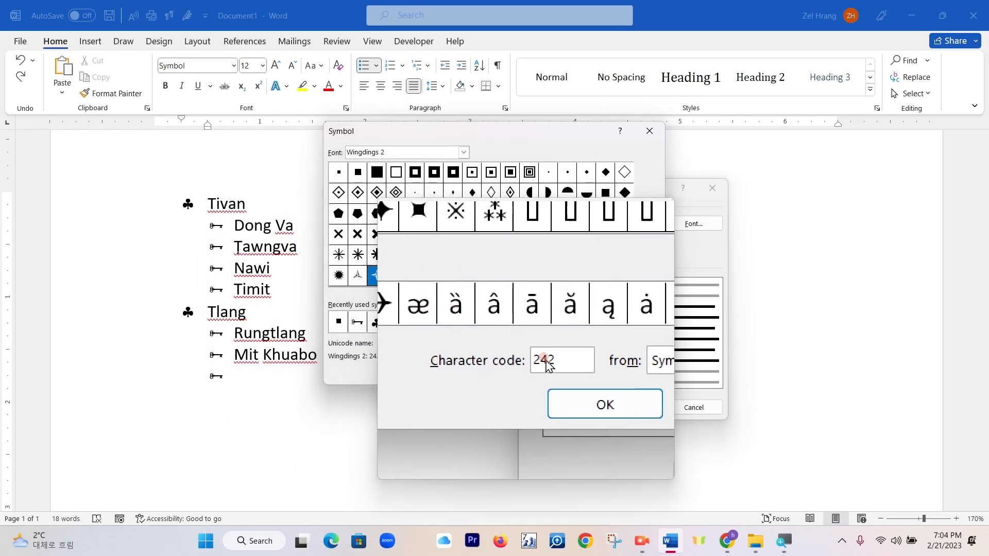
{"action": "left_click", "coordinate": [552, 373]}
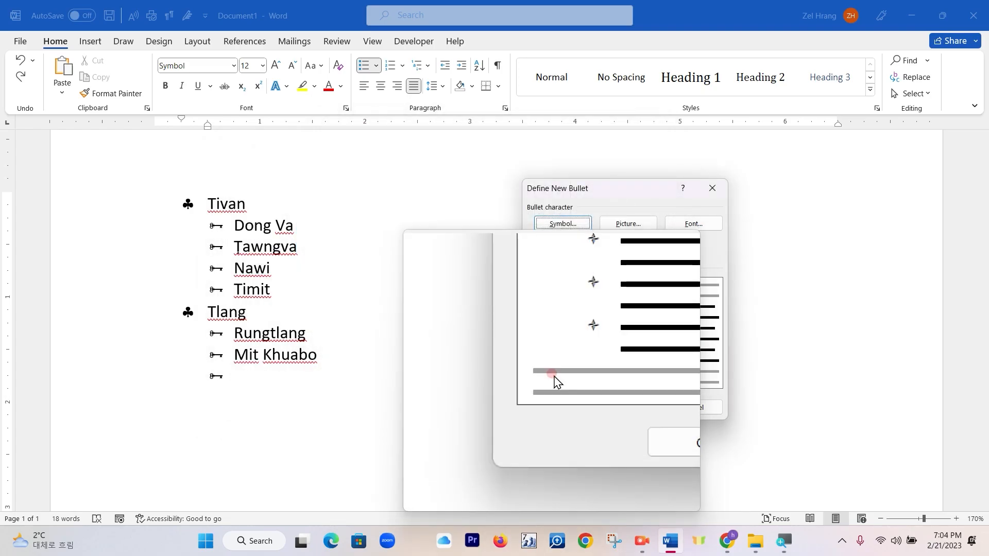
{"action": "left_click", "coordinate": [621, 410]}
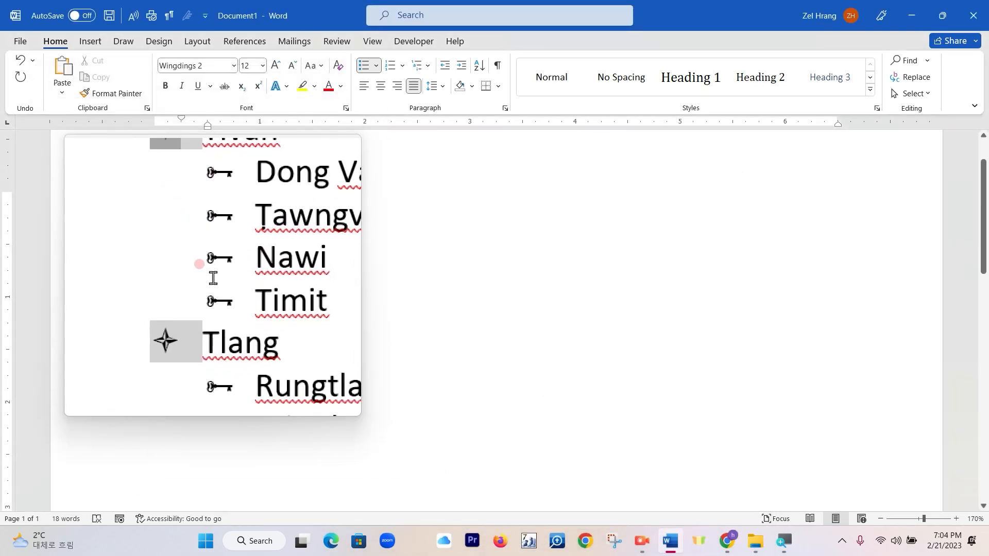
Step: Apply a linear red-to-blue gradient text fill to the star bullets, with only two stops and the blue one at 66%
{"action": "left_click", "coordinate": [341, 86]}
{"action": "mouse_move", "coordinate": [370, 265]}
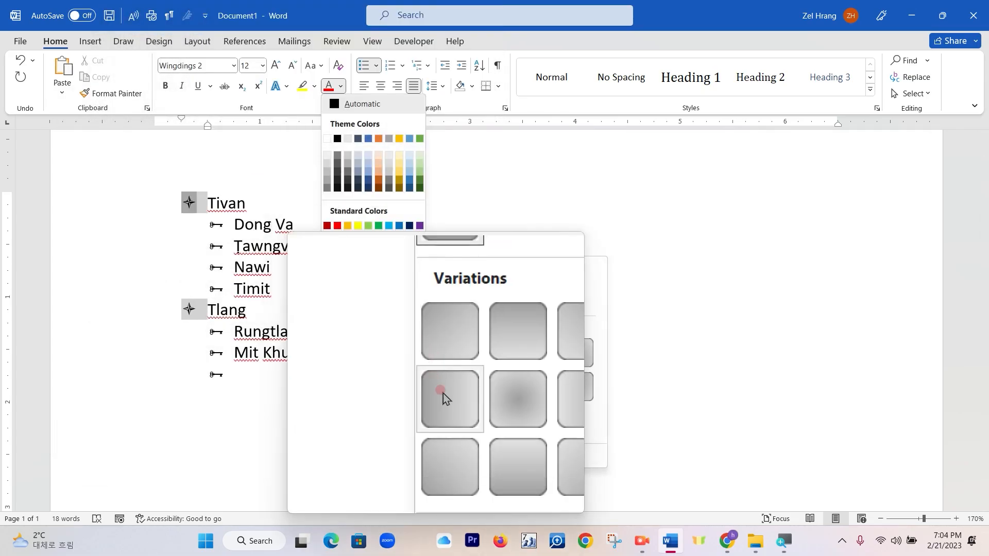
{"action": "left_click", "coordinate": [441, 414]}
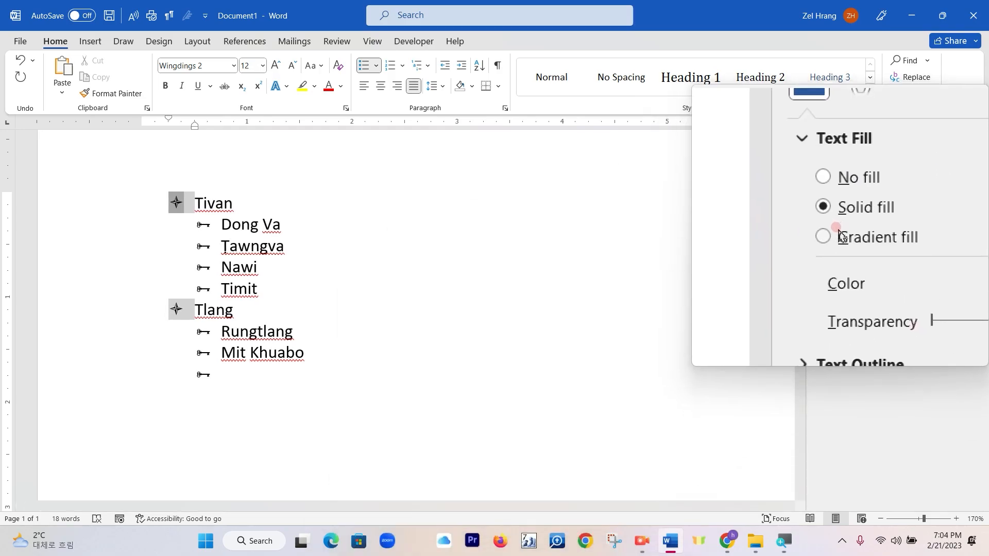
{"action": "left_click", "coordinate": [830, 231]}
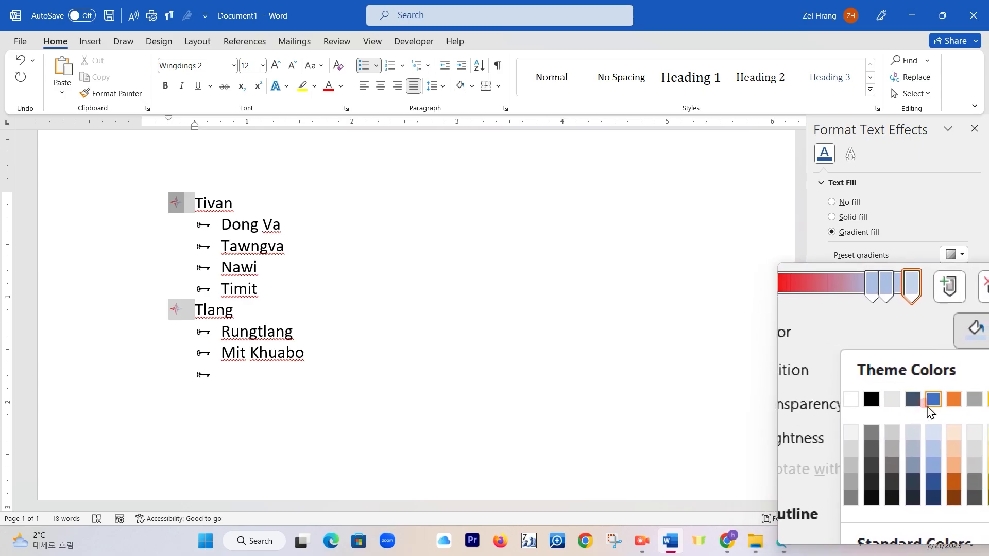
{"action": "left_click", "coordinate": [901, 349]}
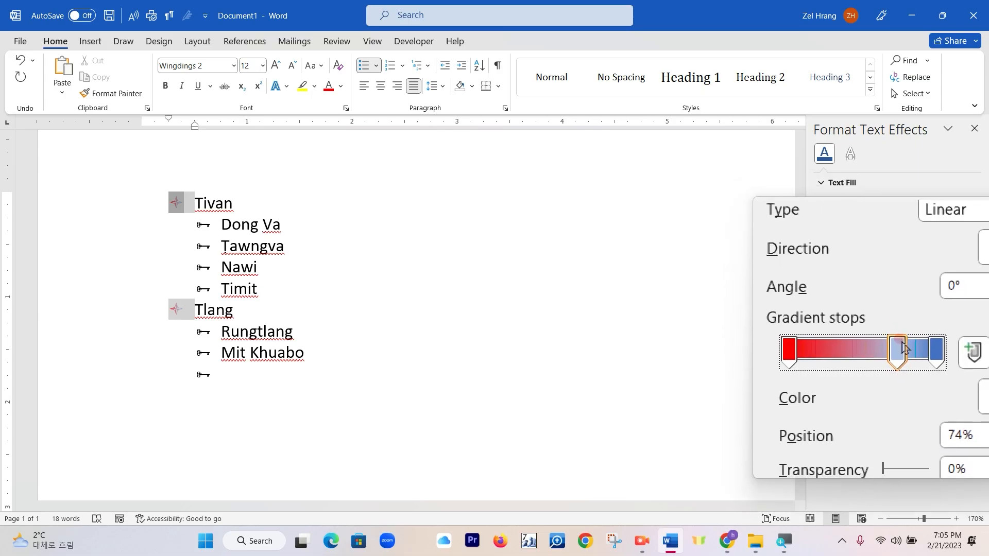
{"action": "left_click_drag", "start_coordinate": [900, 350], "coordinate": [895, 384]}
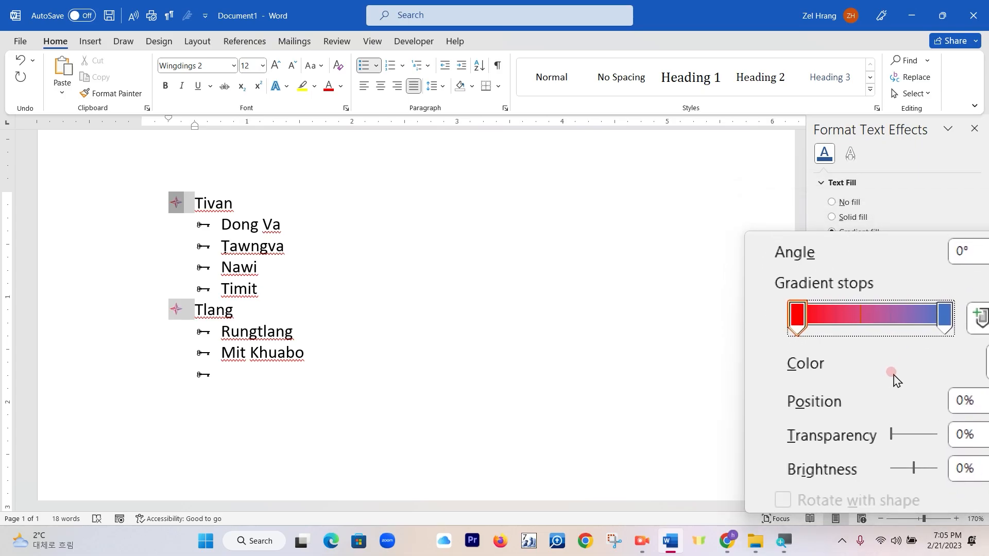
{"action": "left_click_drag", "start_coordinate": [916, 354], "coordinate": [897, 355]}
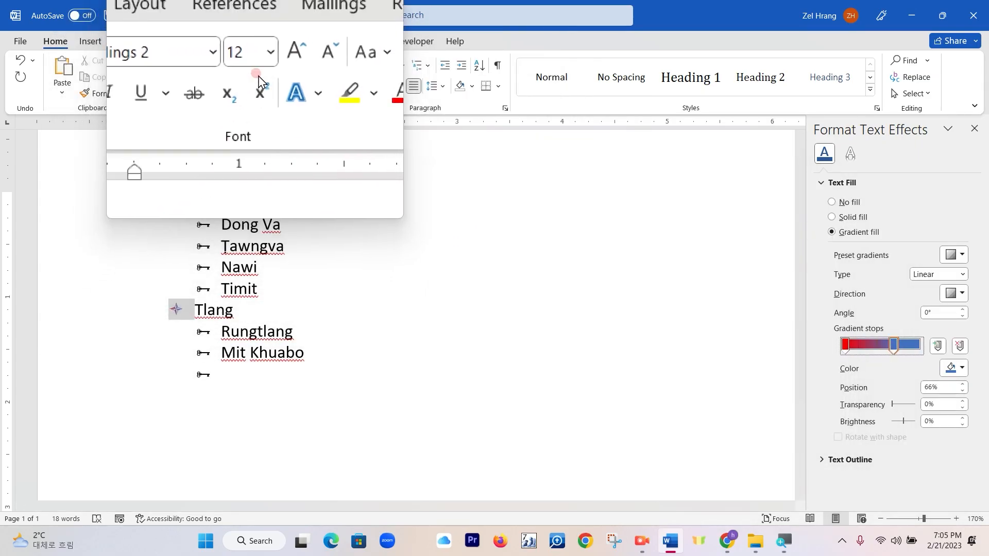
Step: Enlarge the star bullets of Tivan and Tlang to font size 24
{"action": "left_click", "coordinate": [275, 69]}
{"action": "left_click", "coordinate": [276, 66]}
{"action": "left_click", "coordinate": [275, 66]}
{"action": "left_click", "coordinate": [275, 66]}
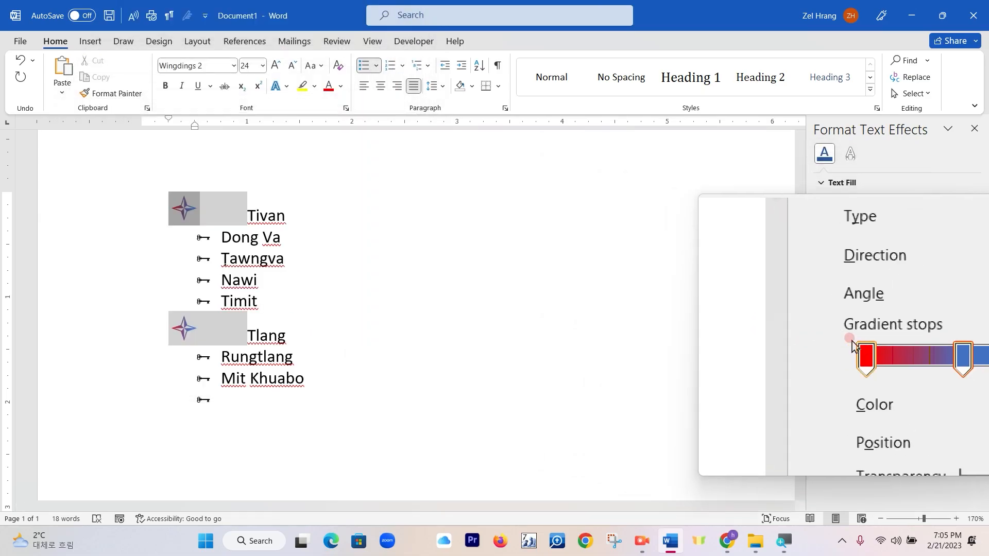
{"action": "key", "text": "super+Escape"}
Step: Replace the key bullets on all second-level lines with a nested-diamond symbol bullet from Wingdings 2
{"action": "left_click", "coordinate": [183, 231]}
{"action": "left_click", "coordinate": [190, 241]}
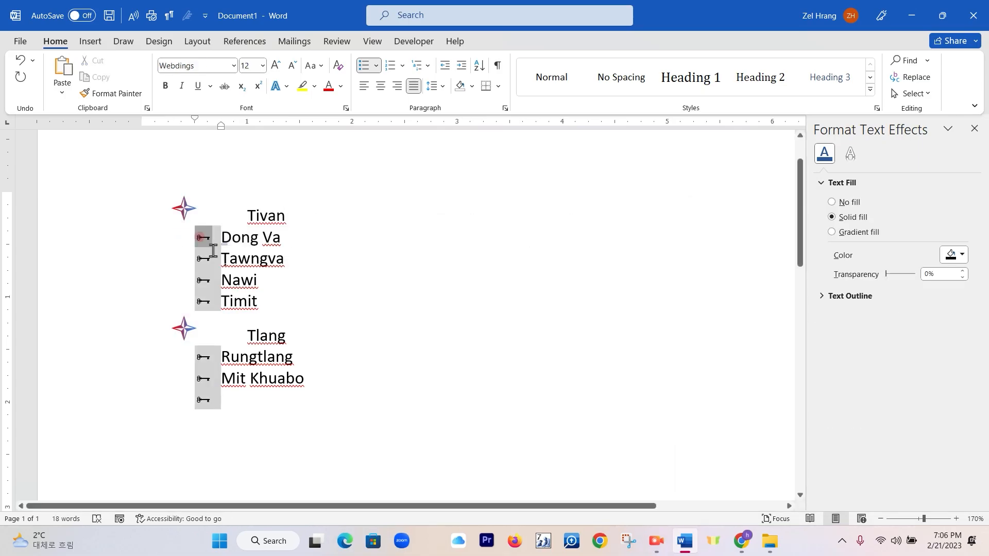
{"action": "left_click", "coordinate": [377, 66]}
{"action": "left_click", "coordinate": [442, 349]}
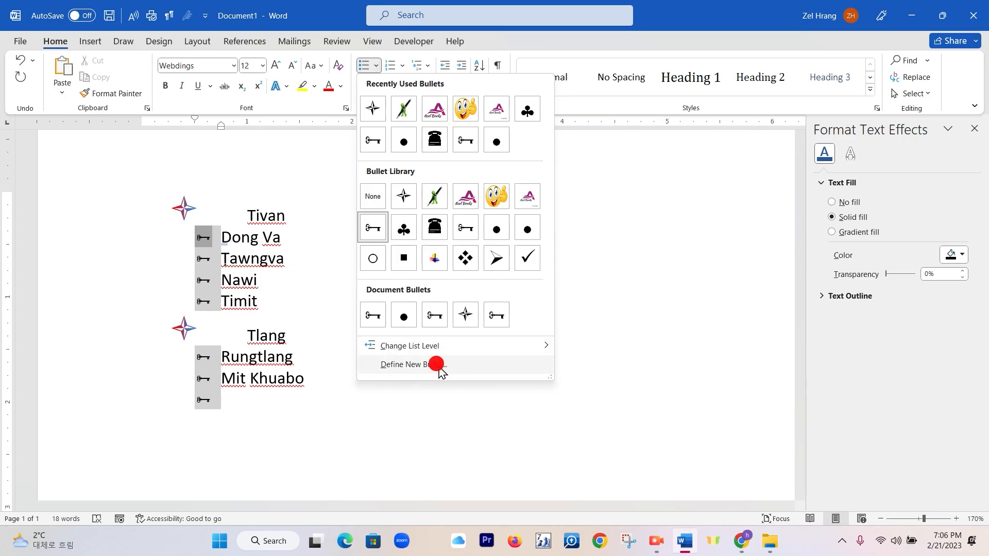
{"action": "left_click", "coordinate": [436, 365]}
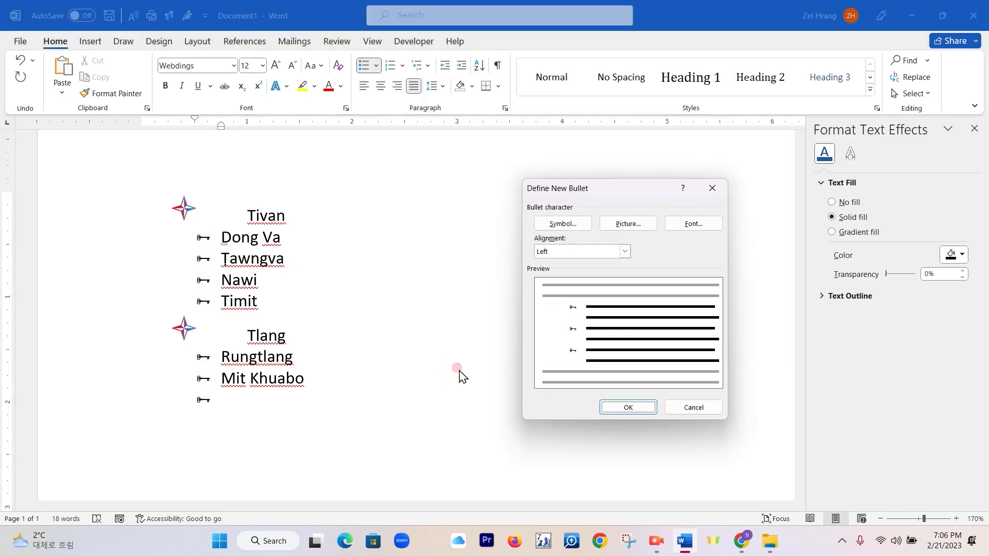
{"action": "left_click", "coordinate": [559, 225]}
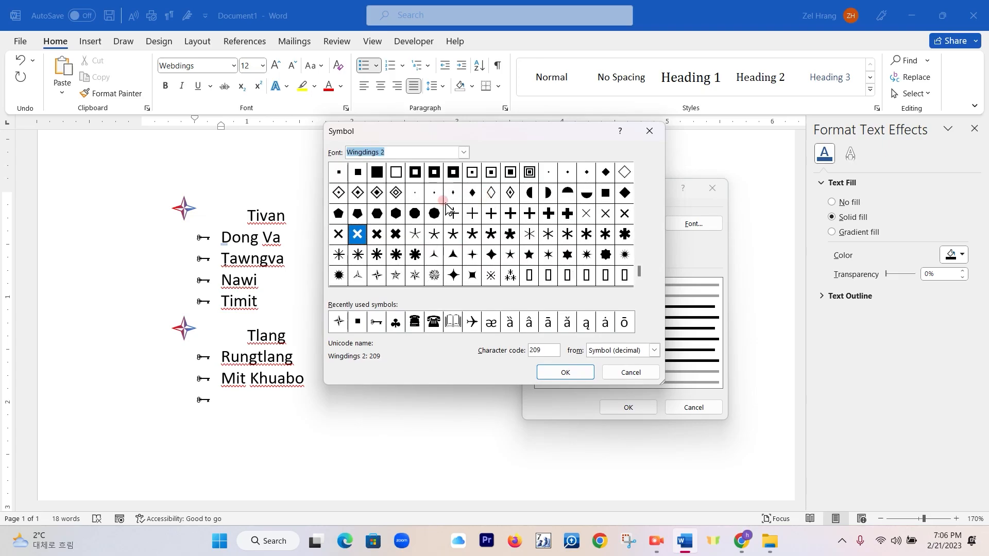
{"action": "left_click", "coordinate": [561, 373]}
{"action": "left_click", "coordinate": [629, 407]}
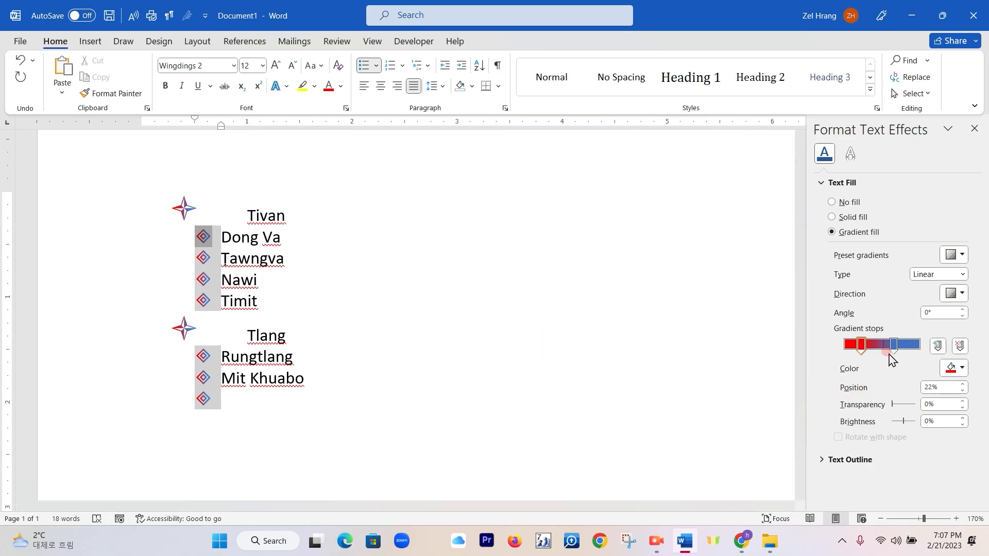
{"action": "left_click", "coordinate": [333, 339]}
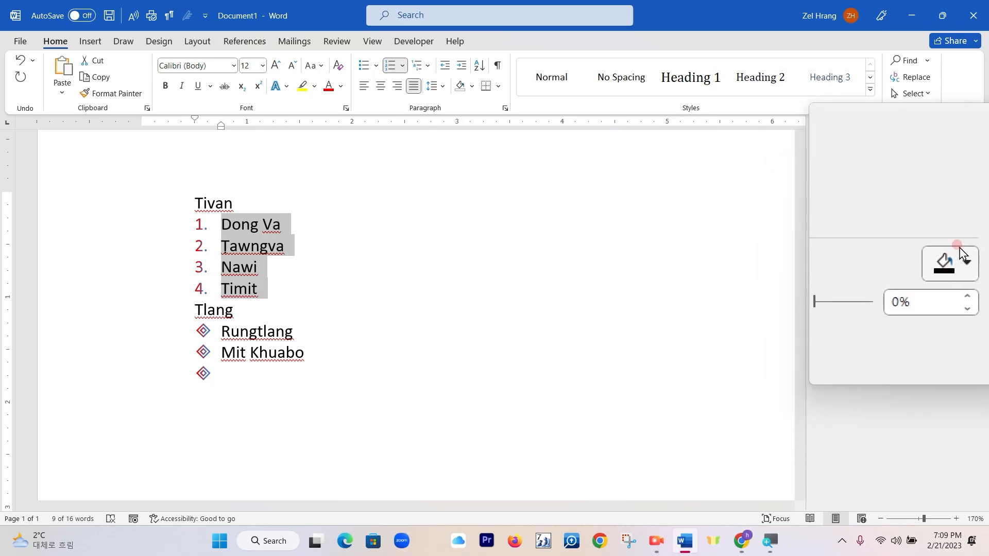
{"action": "left_click", "coordinate": [956, 256]}
{"action": "left_click", "coordinate": [898, 287]}
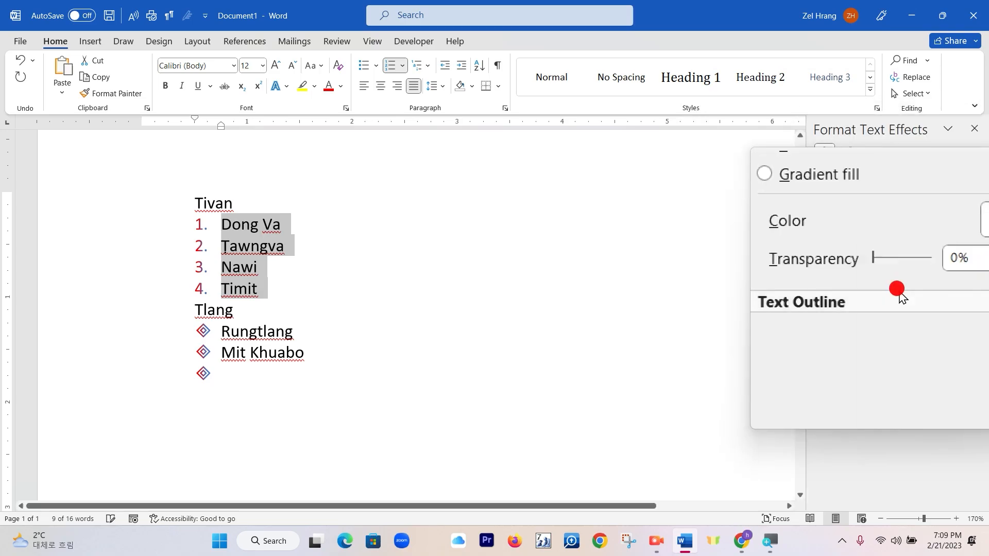
{"action": "left_click", "coordinate": [199, 224]}
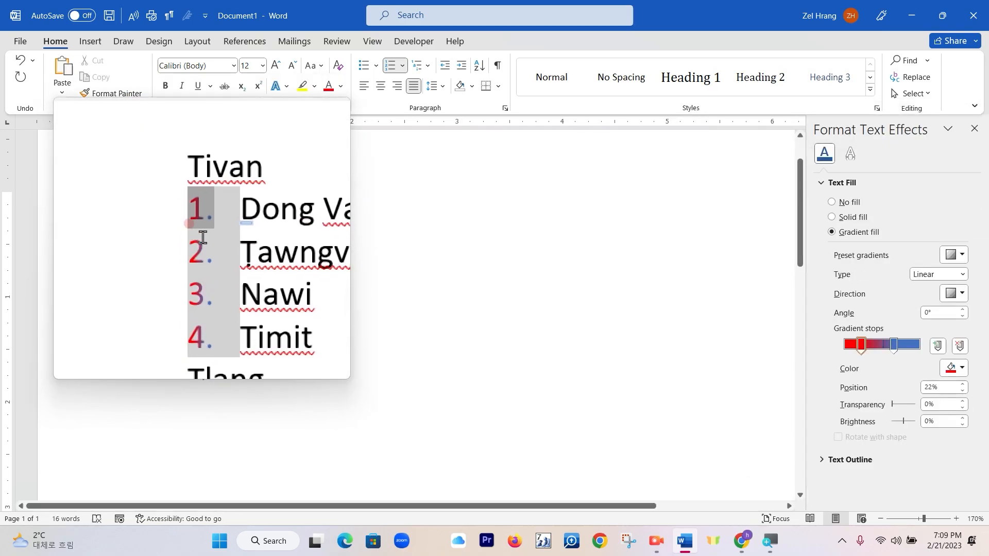
{"action": "left_click", "coordinate": [201, 230]}
{"action": "left_click", "coordinate": [290, 193]}
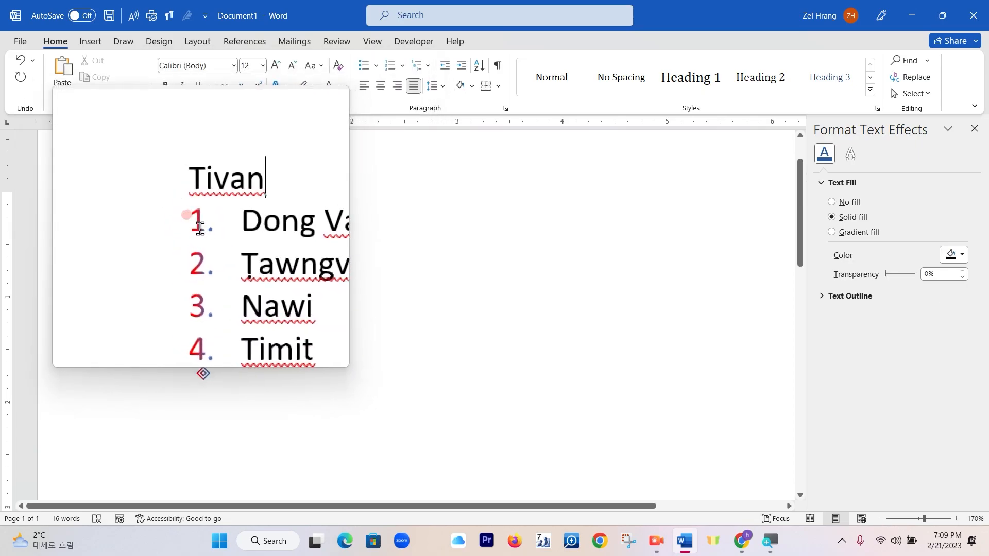
Step: Change the gradient numbers of the Tivan list to a solid black text fill
{"action": "left_click", "coordinate": [199, 225]}
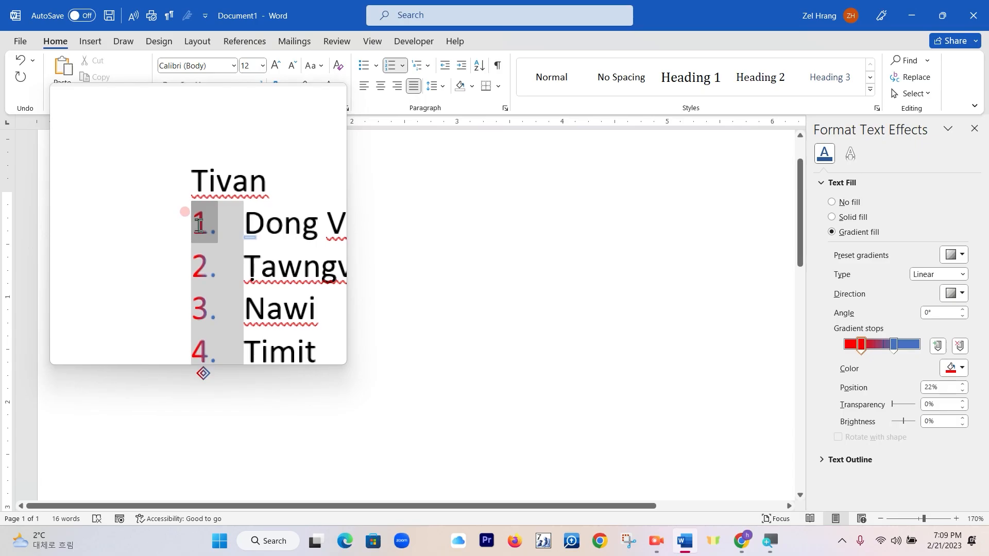
{"action": "left_click", "coordinate": [830, 219]}
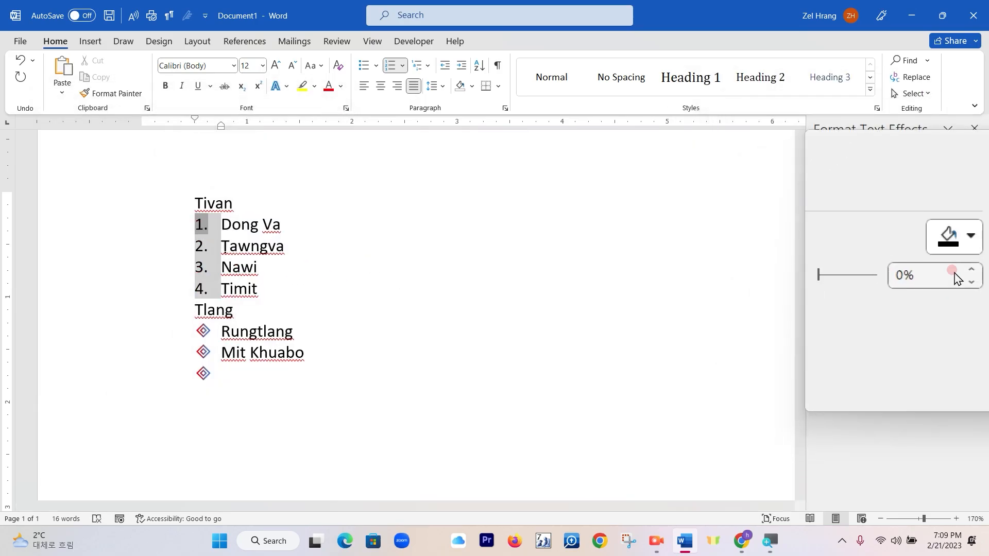
{"action": "left_click", "coordinate": [951, 262]}
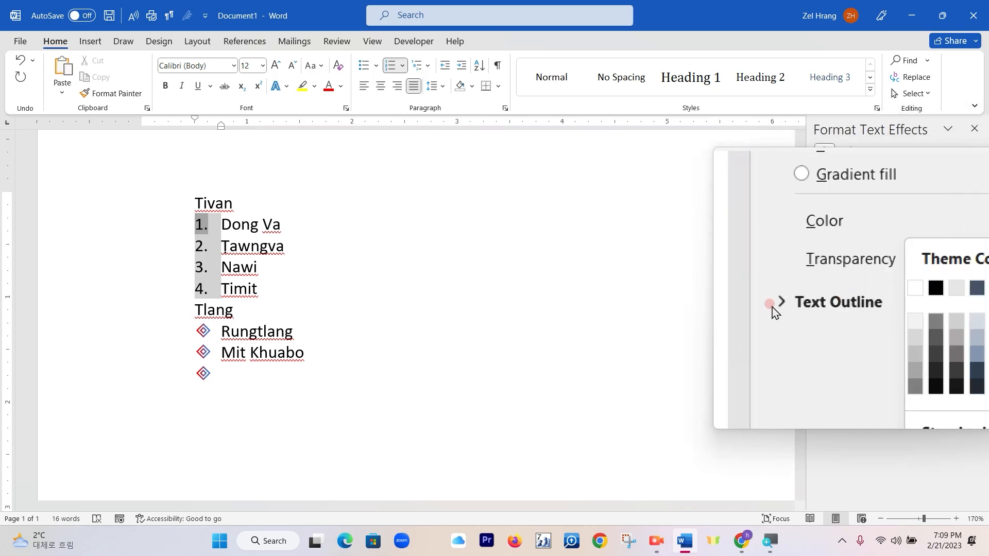
{"action": "left_click", "coordinate": [286, 307]}
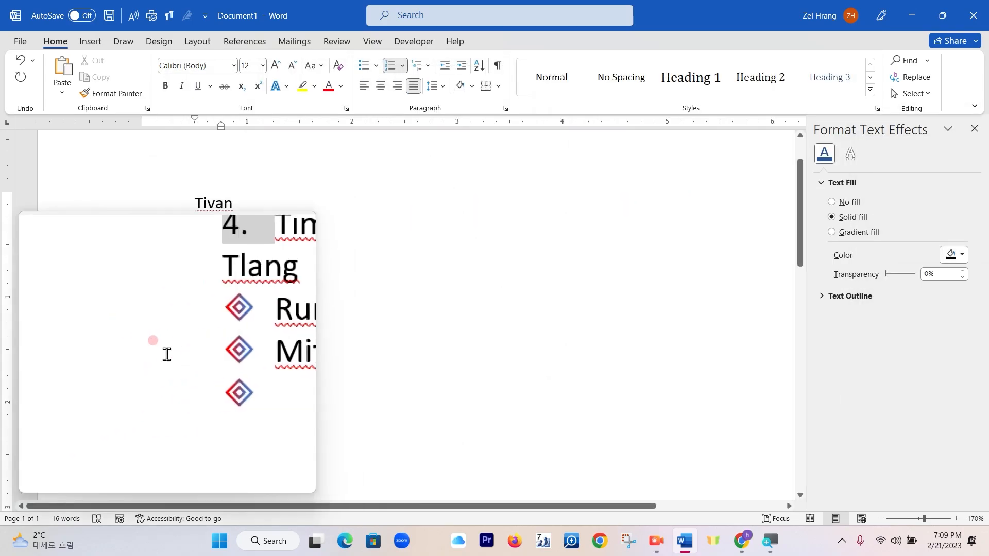
Step: Replace the diamond bullets of the Tlang list with numbering and define its number style as I, II, III
{"action": "left_click", "coordinate": [203, 332]}
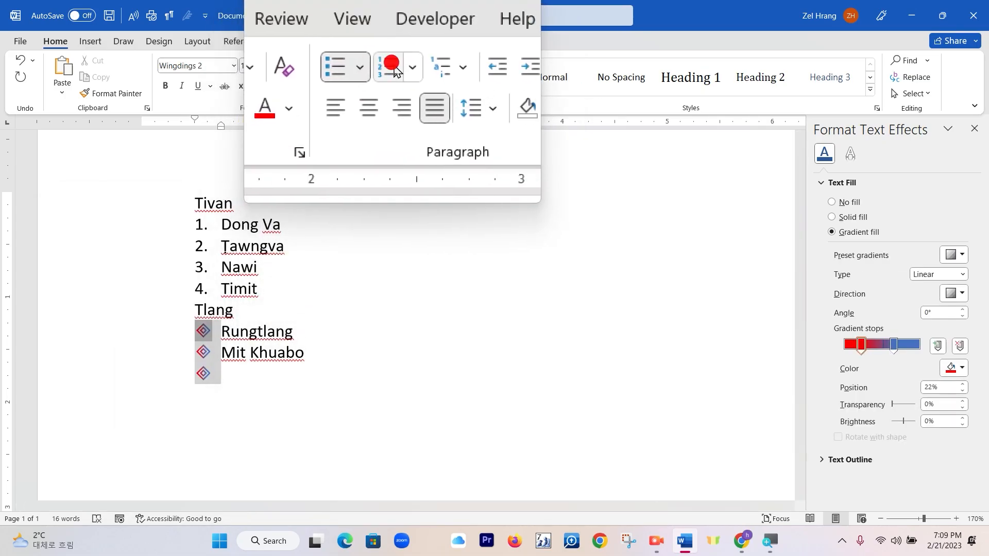
{"action": "left_click", "coordinate": [390, 67]}
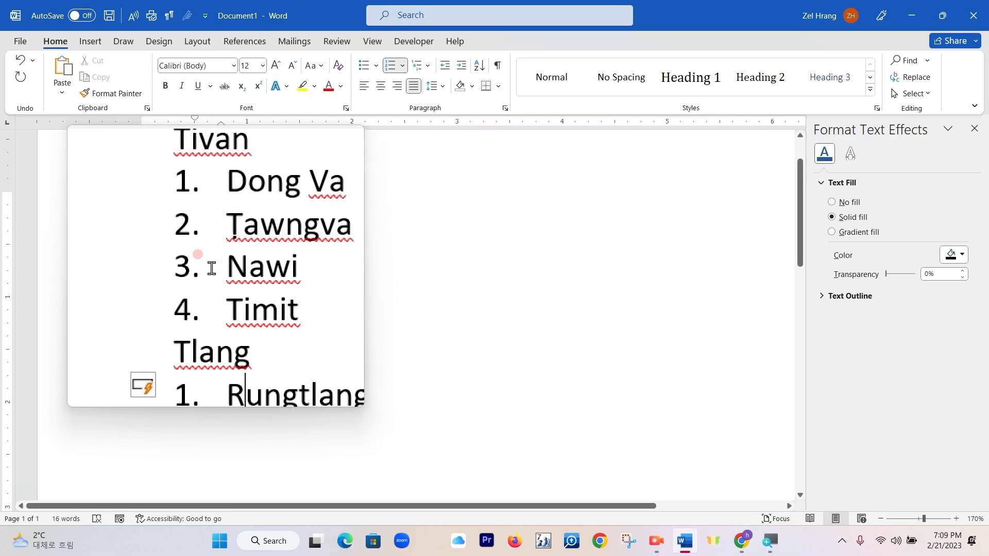
{"action": "left_click", "coordinate": [401, 65]}
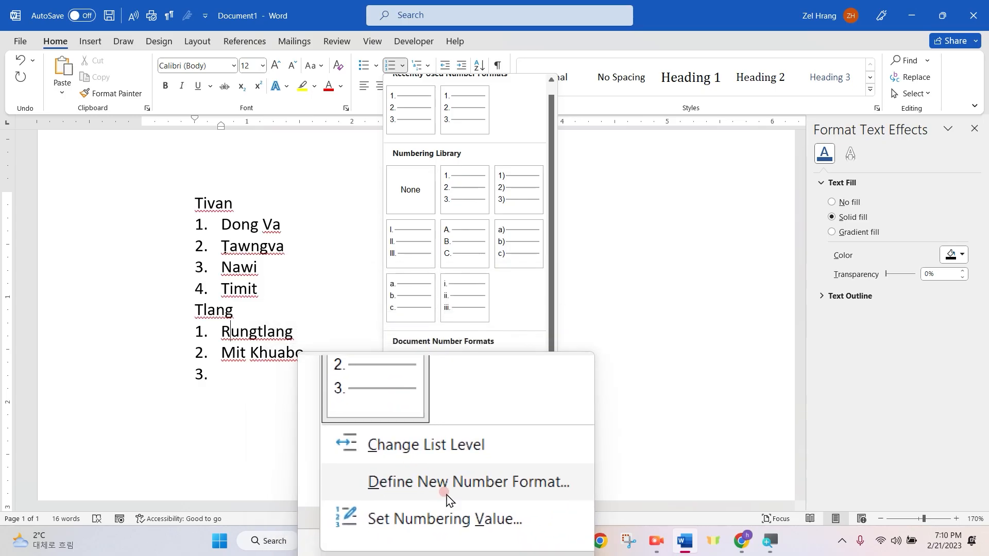
{"action": "left_click", "coordinate": [446, 494]}
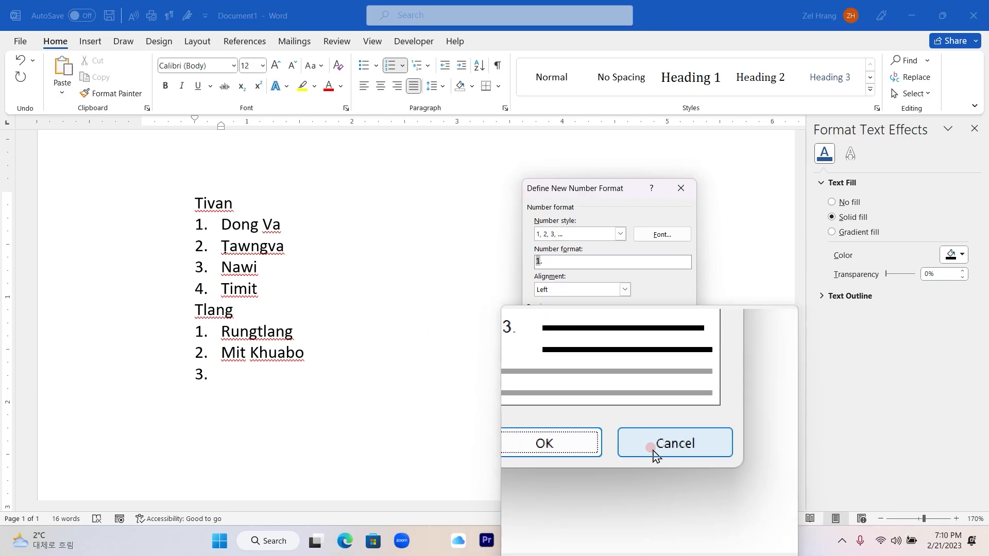
{"action": "left_click", "coordinate": [621, 236]}
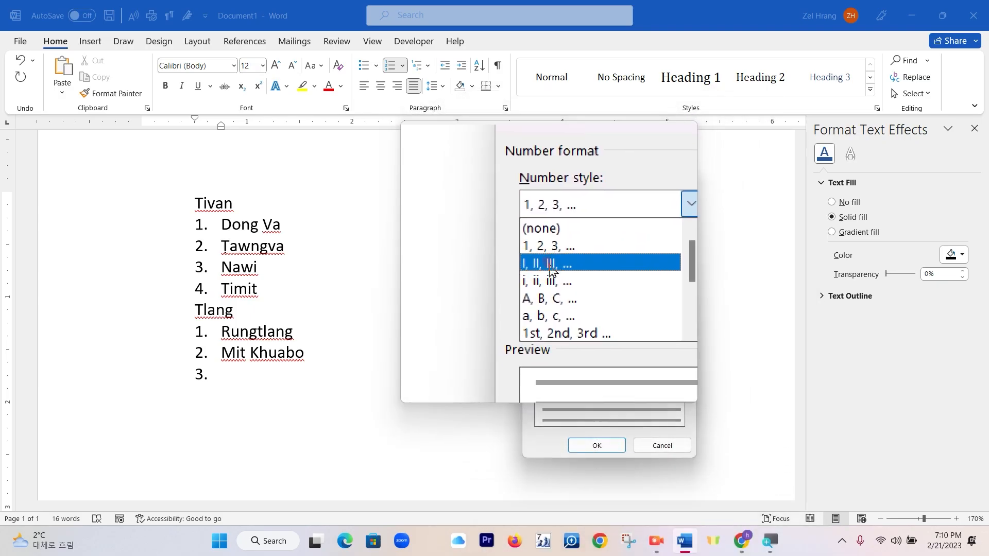
{"action": "left_click", "coordinate": [549, 265]}
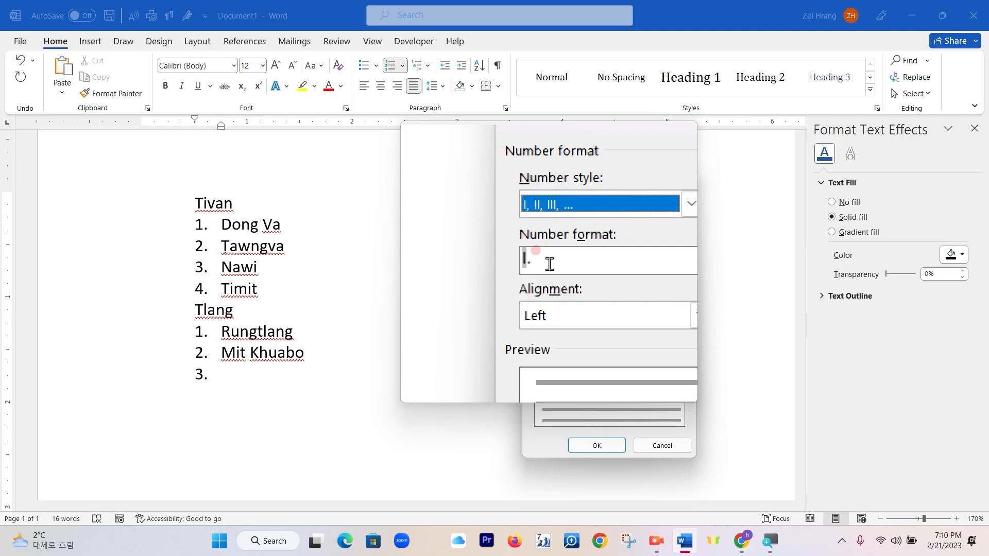
{"action": "left_click", "coordinate": [584, 452]}
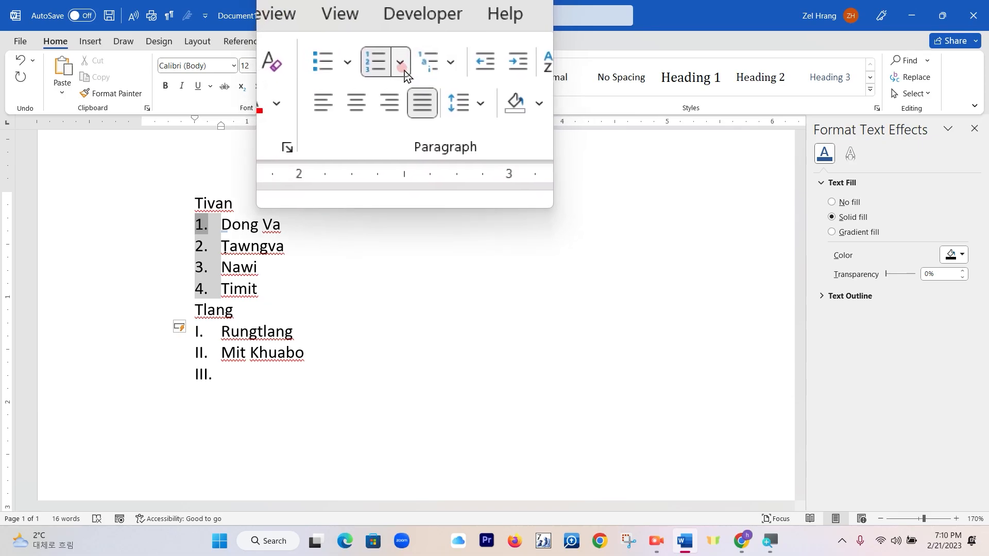
Step: Define a new number format for the Tivan list with the I, II, III number style
{"action": "left_click", "coordinate": [402, 67]}
{"action": "left_click", "coordinate": [445, 488]}
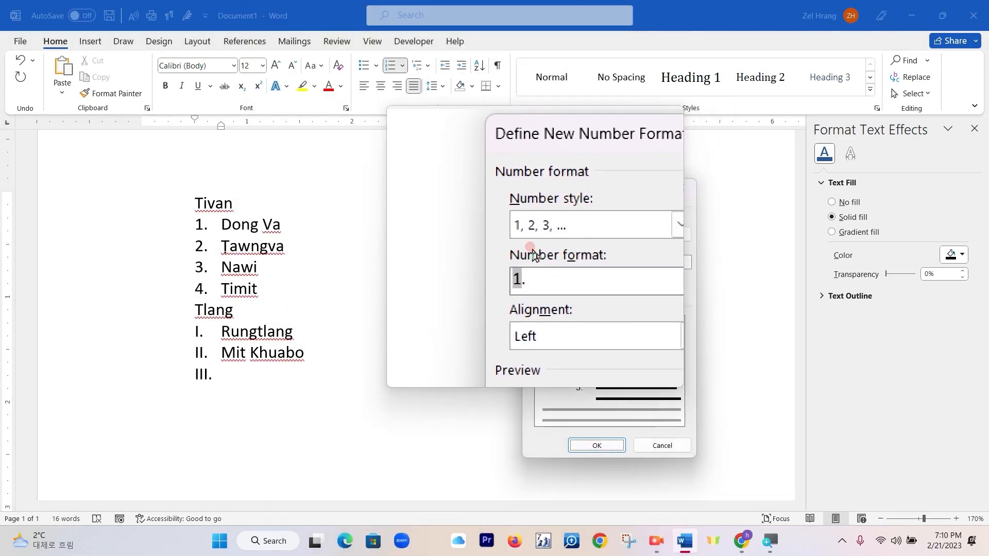
{"action": "left_click", "coordinate": [615, 234]}
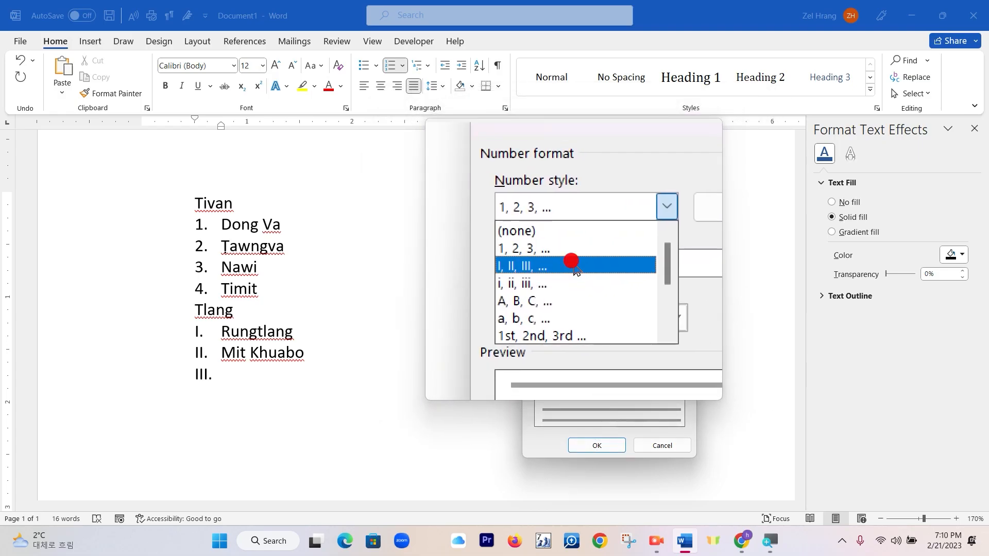
{"action": "left_click", "coordinate": [572, 264]}
{"action": "left_click", "coordinate": [596, 445]}
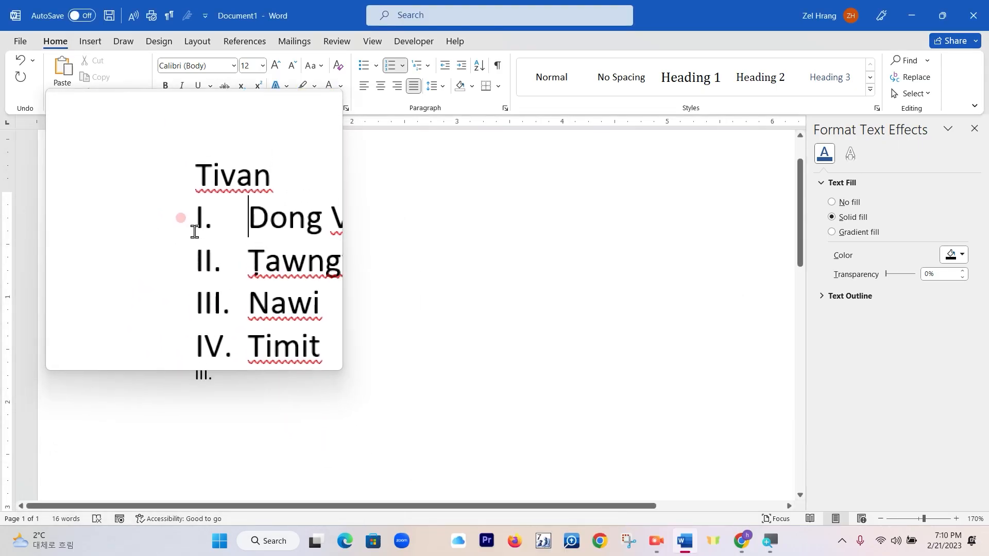
Step: Start a new number format for the Tivan list and set its number style to 1, 2, 3
{"action": "left_click", "coordinate": [196, 225]}
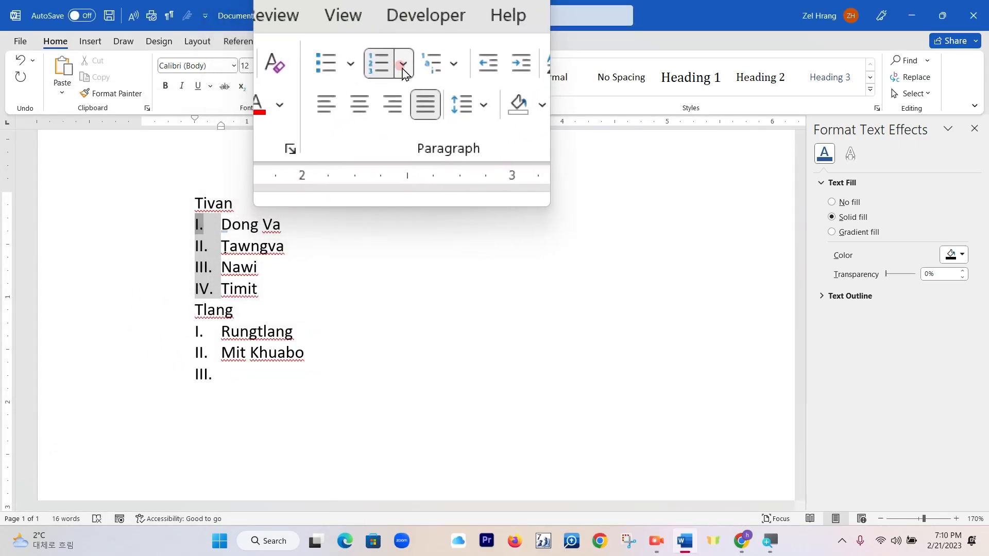
{"action": "left_click", "coordinate": [403, 67]}
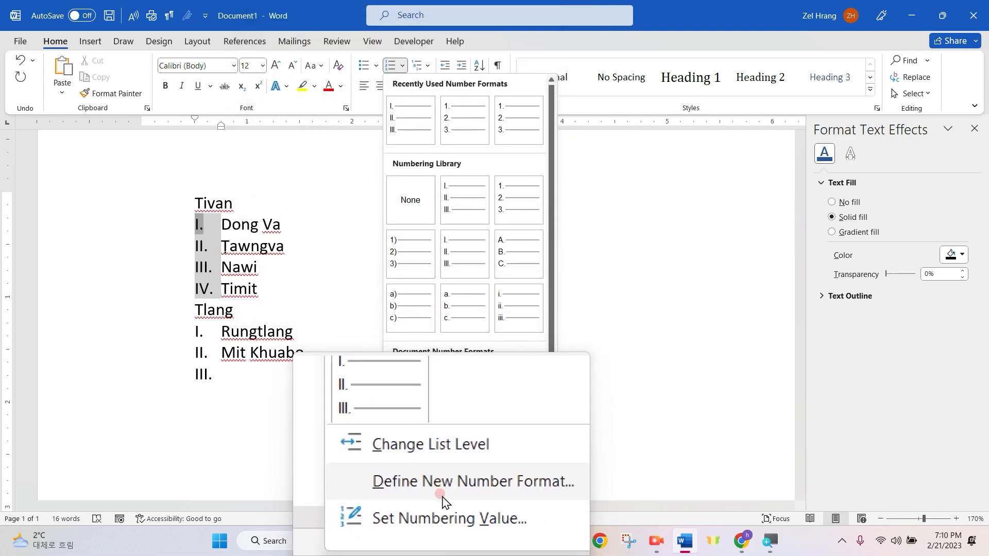
{"action": "left_click", "coordinate": [503, 490]}
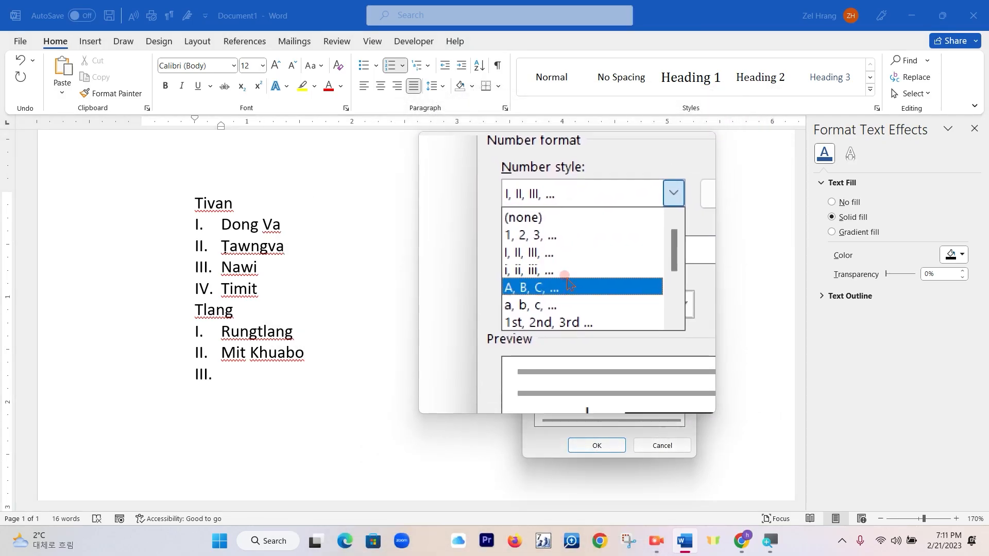
{"action": "left_click", "coordinate": [563, 255]}
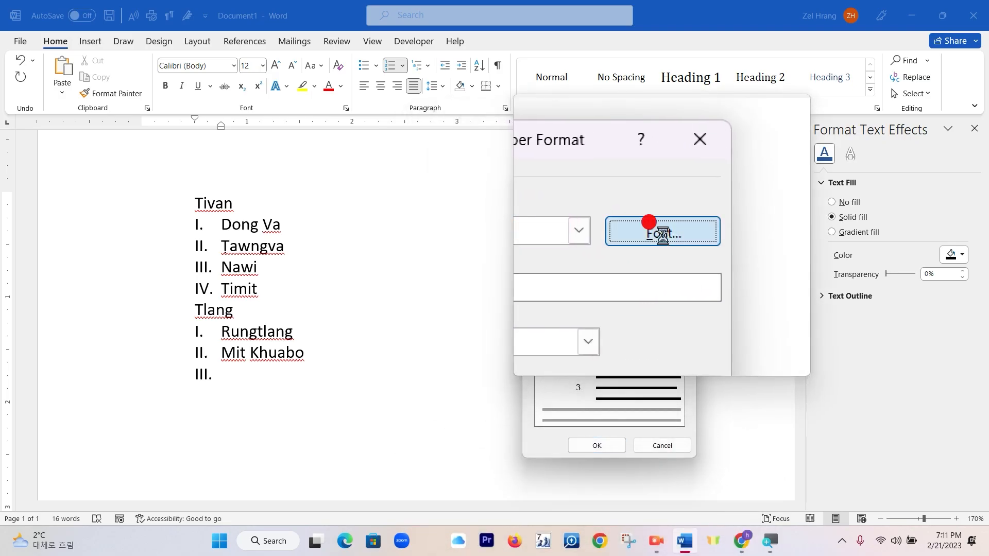
Step: Set the number font to Cambria Regular, size 12, in standard red, and apply the format to the Tivan list
{"action": "left_click", "coordinate": [652, 229]}
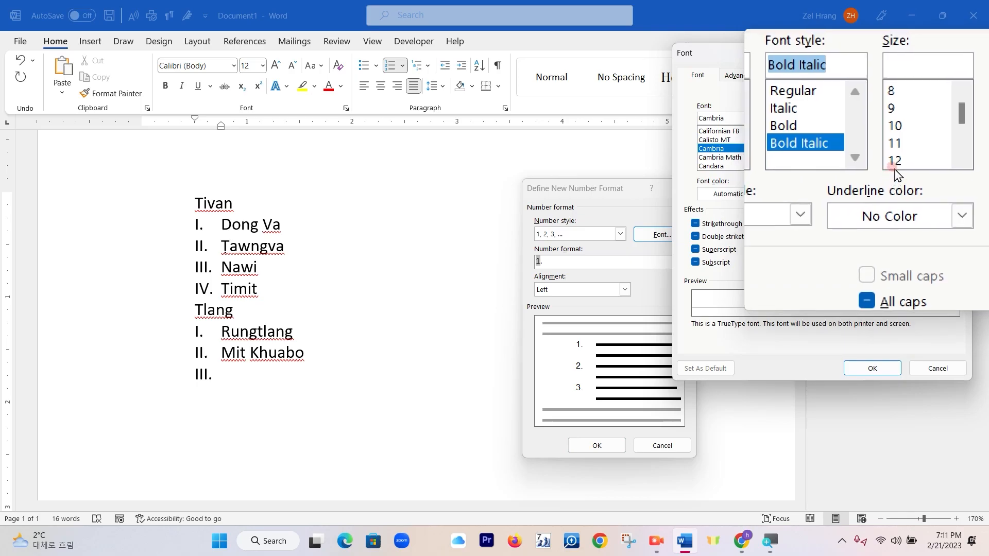
{"action": "left_click", "coordinate": [894, 166]}
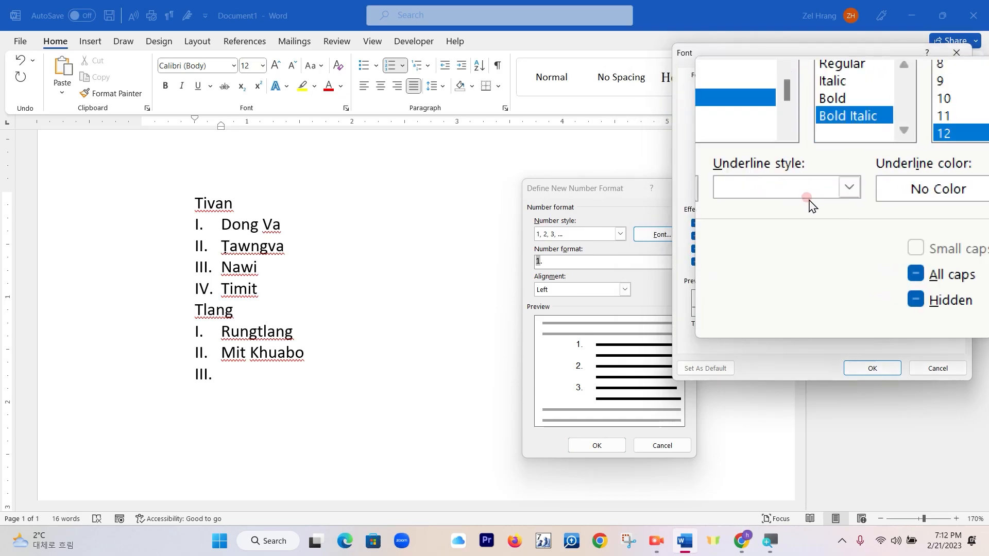
{"action": "left_click", "coordinate": [766, 196]}
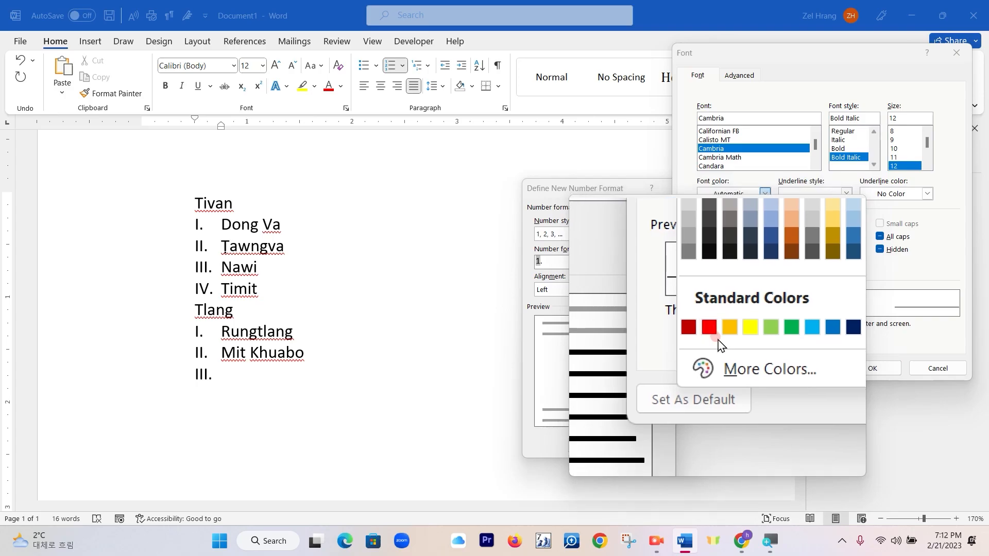
{"action": "left_click", "coordinate": [715, 331]}
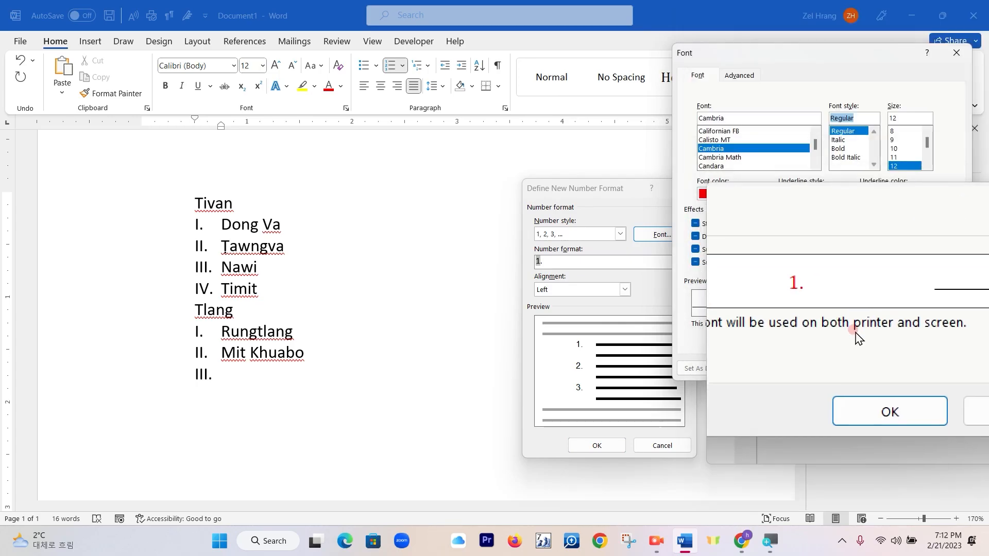
{"action": "left_click", "coordinate": [876, 372]}
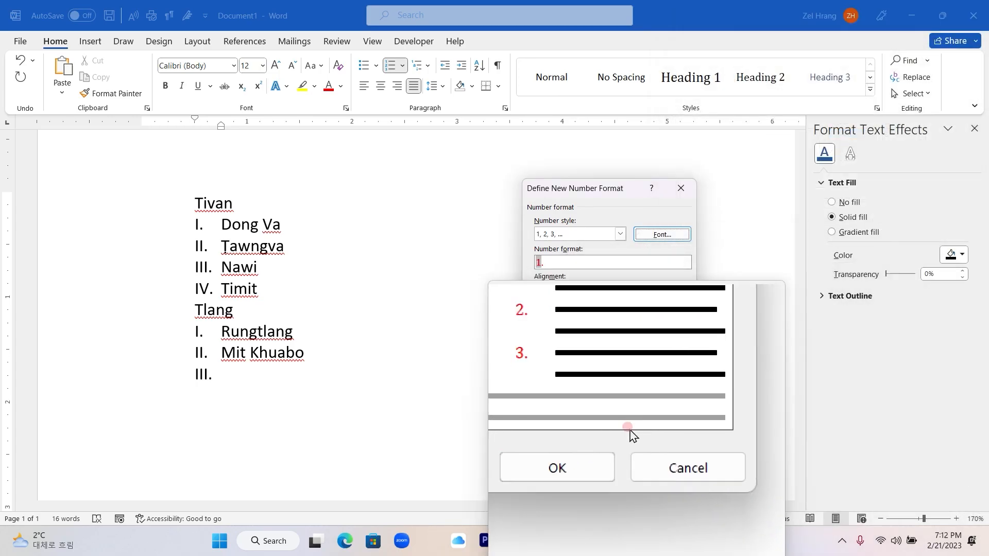
{"action": "left_click", "coordinate": [595, 446]}
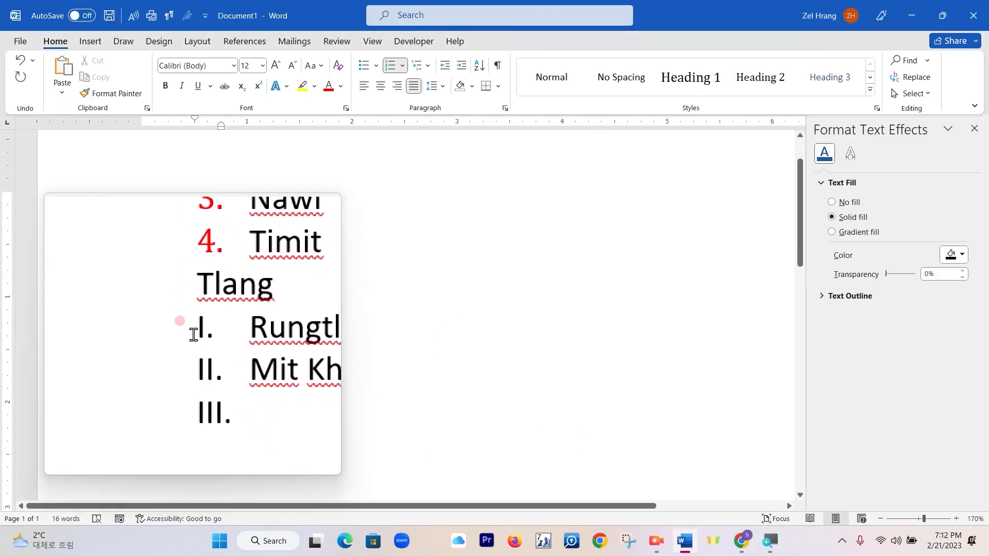
Step: Apply the recently used red 1, 2, 3 number format to the Tlang list
{"action": "left_click", "coordinate": [196, 332]}
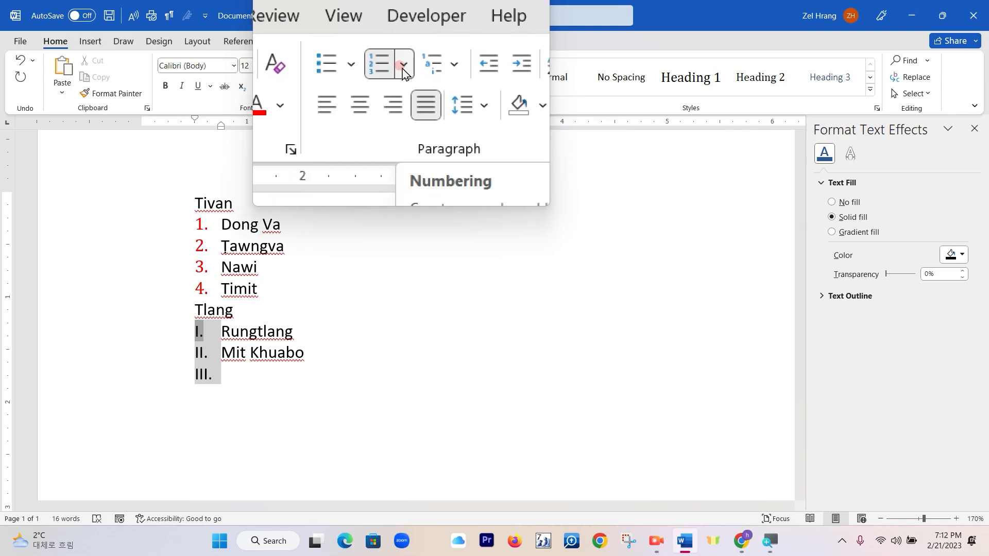
{"action": "left_click", "coordinate": [404, 66]}
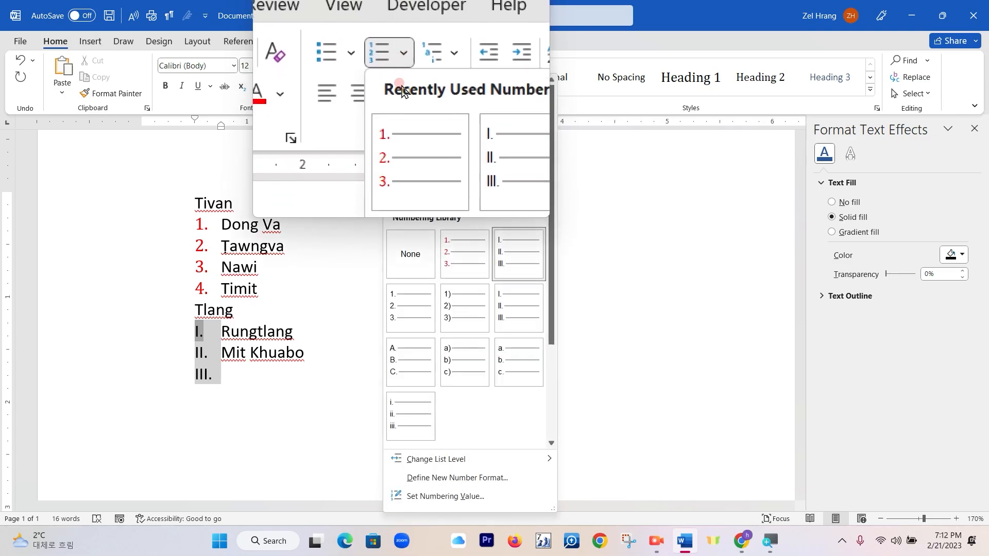
{"action": "left_click", "coordinate": [405, 123]}
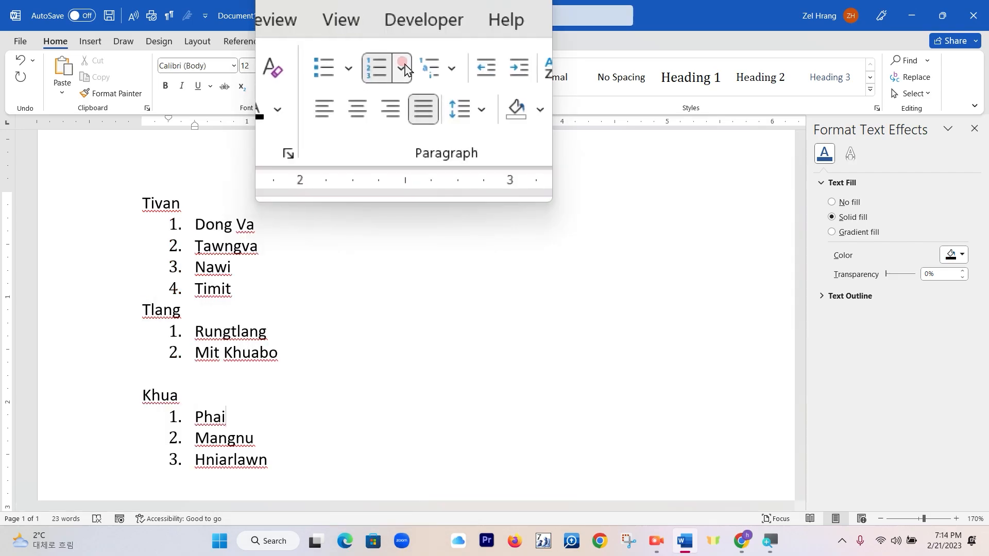
Step: Check the library options of the recently used red number format and remove the red 1, 2, 3 format from the Numbering Library
{"action": "left_click", "coordinate": [402, 66]}
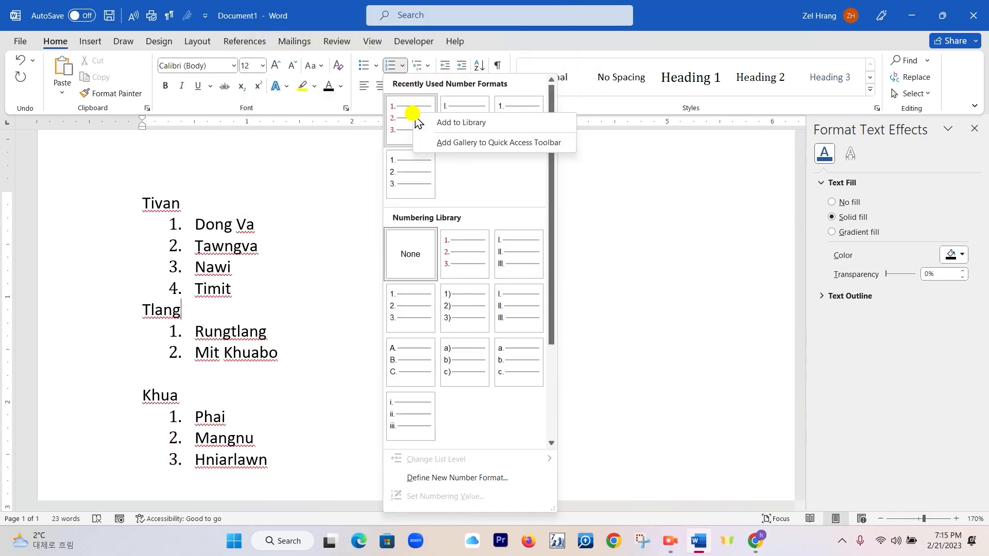
{"action": "left_click", "coordinate": [601, 229]}
{"action": "left_click", "coordinate": [402, 65]}
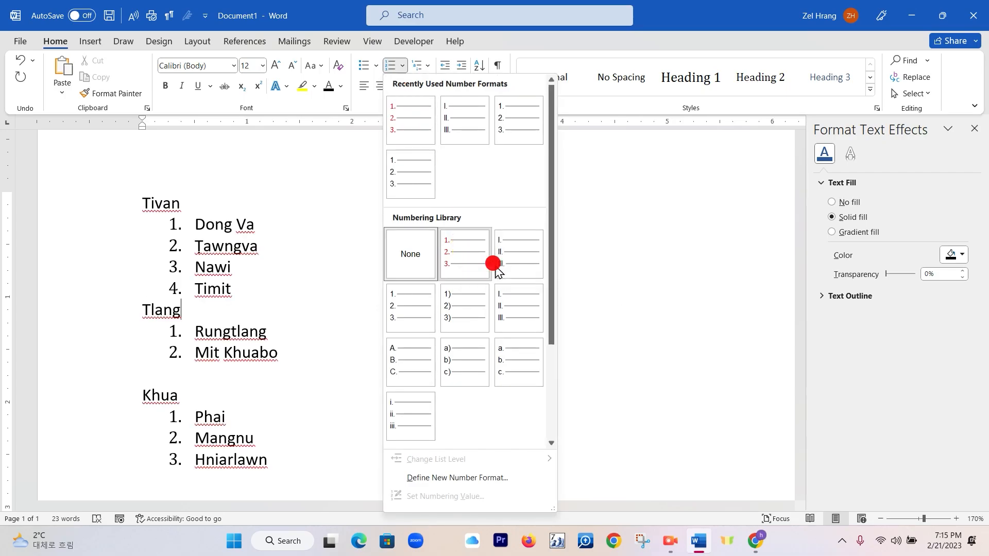
{"action": "key", "text": "Escape"}
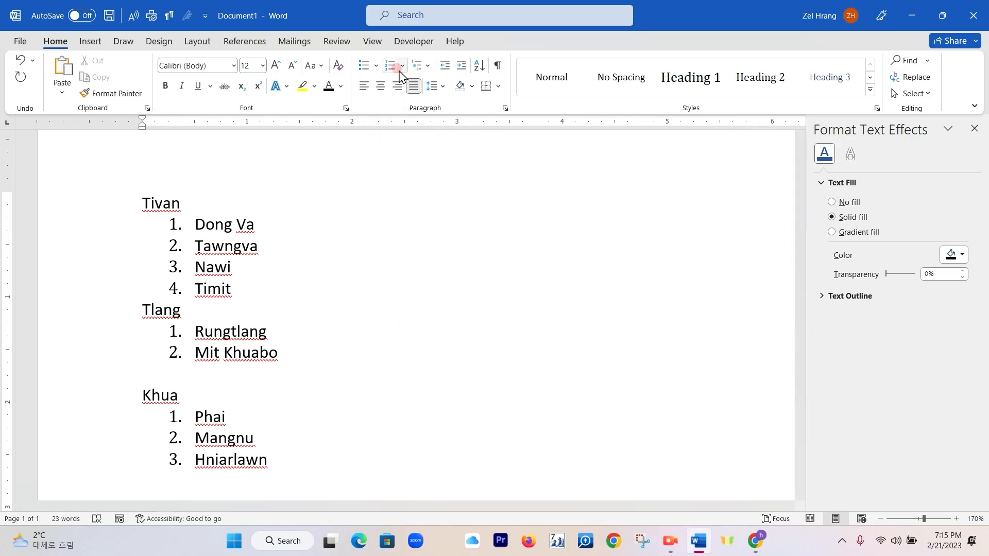
Step: Set the numbering value of the Tlang list to start at 1
{"action": "left_click", "coordinate": [191, 304]}
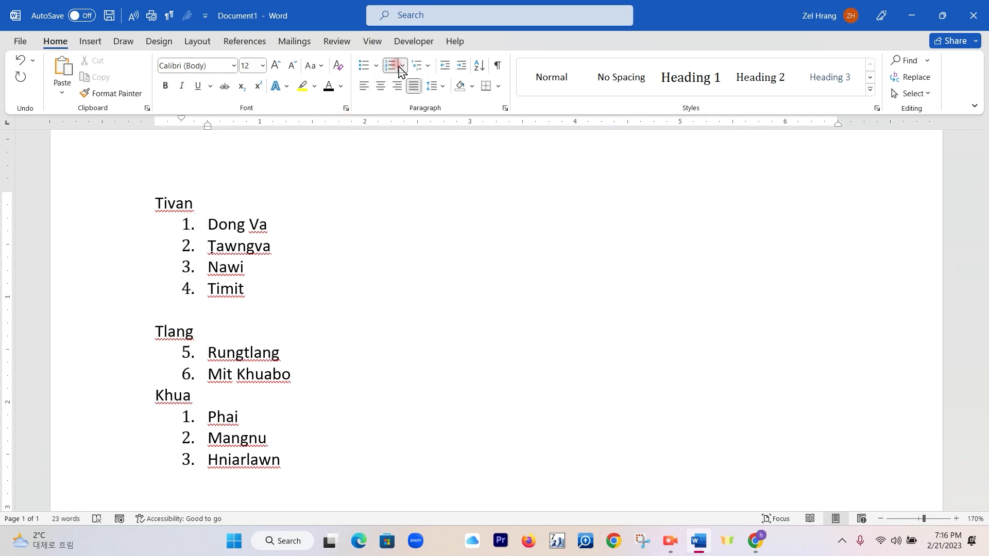
{"action": "left_click", "coordinate": [402, 65]}
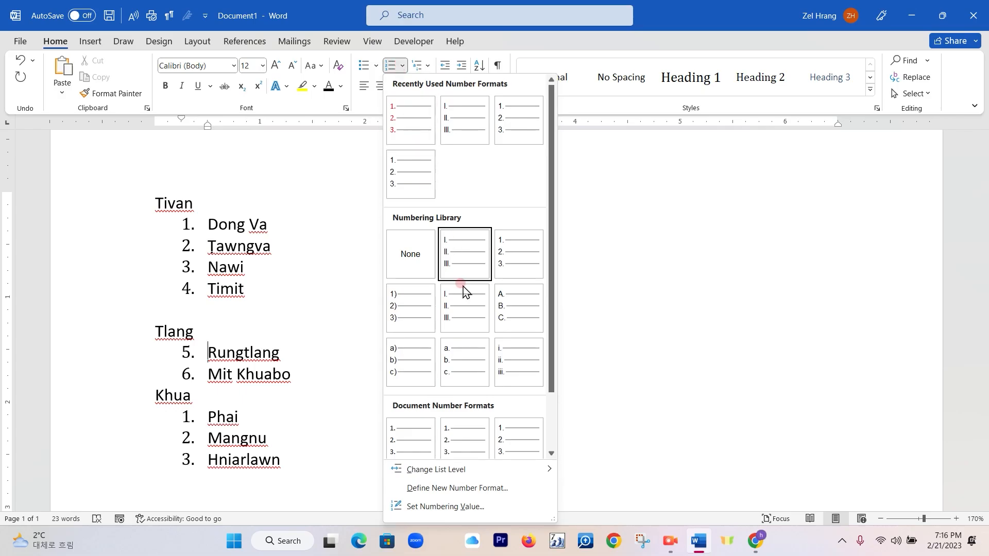
{"action": "left_click", "coordinate": [438, 507]}
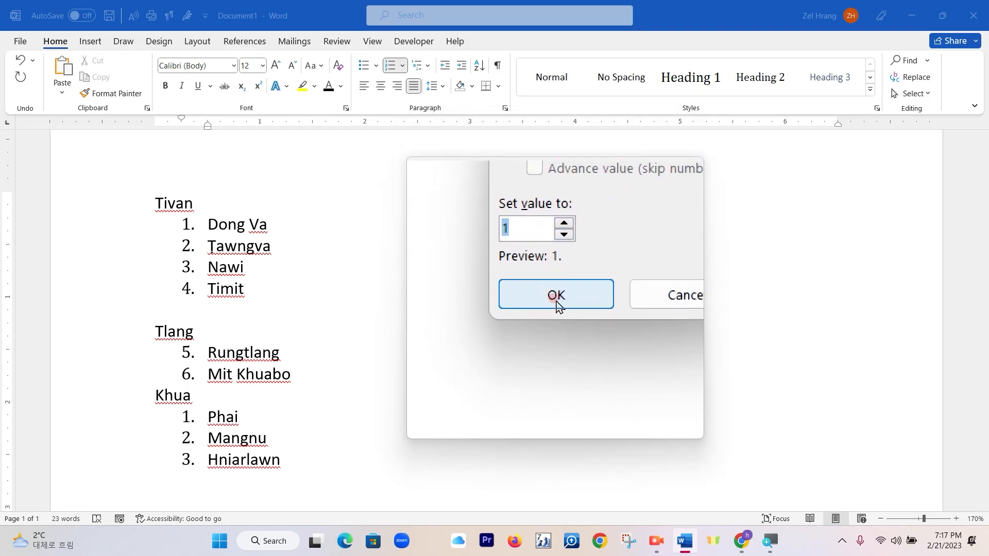
{"action": "left_click", "coordinate": [556, 299]}
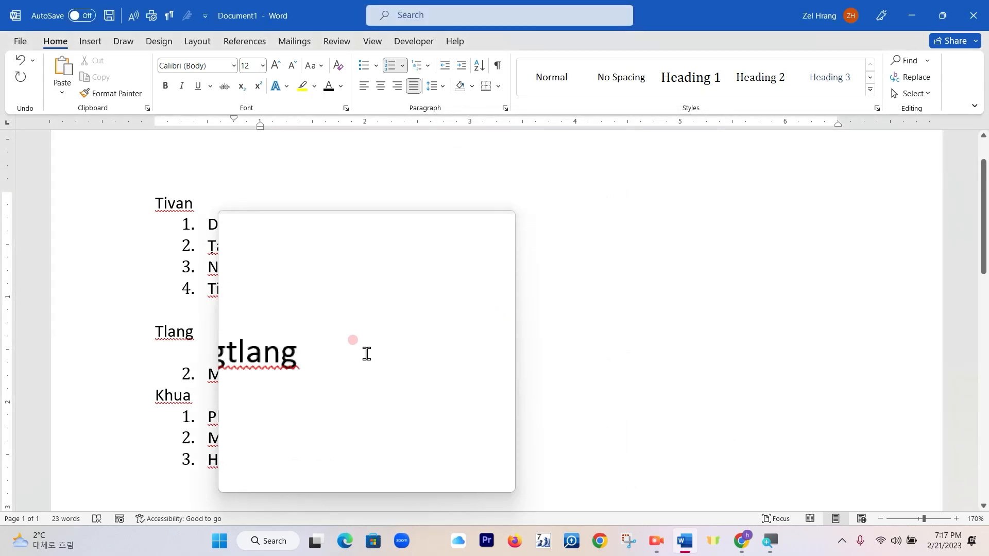
Step: Decrease the Tlang list's indent by one level and reopen its numbering value settings
{"action": "left_click", "coordinate": [446, 68]}
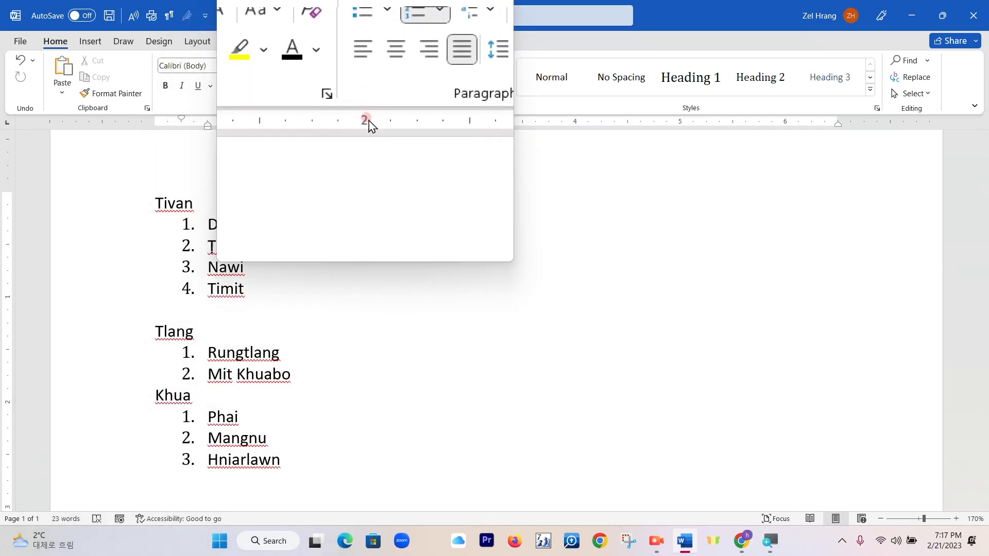
{"action": "left_click", "coordinate": [403, 66]}
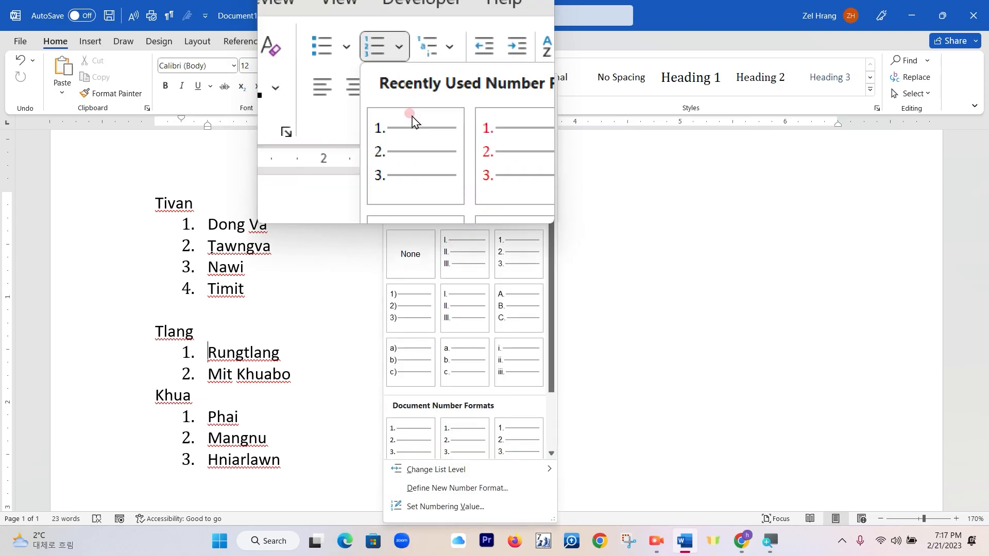
{"action": "left_click", "coordinate": [460, 510]}
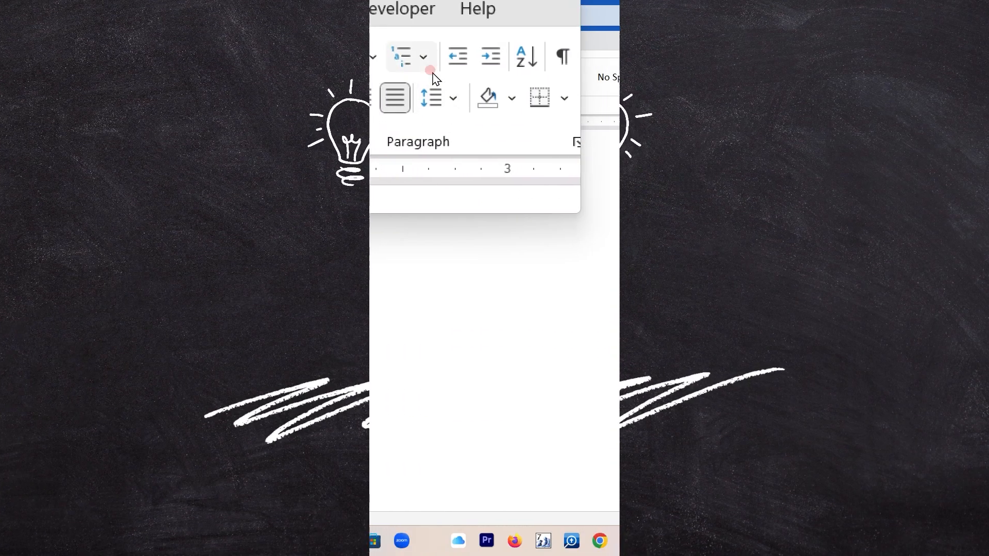
Step: Apply the 1., 1.1., 1.1.1. multilevel list to the Tivan block, with its four entries on the second level
{"action": "left_click", "coordinate": [425, 61]}
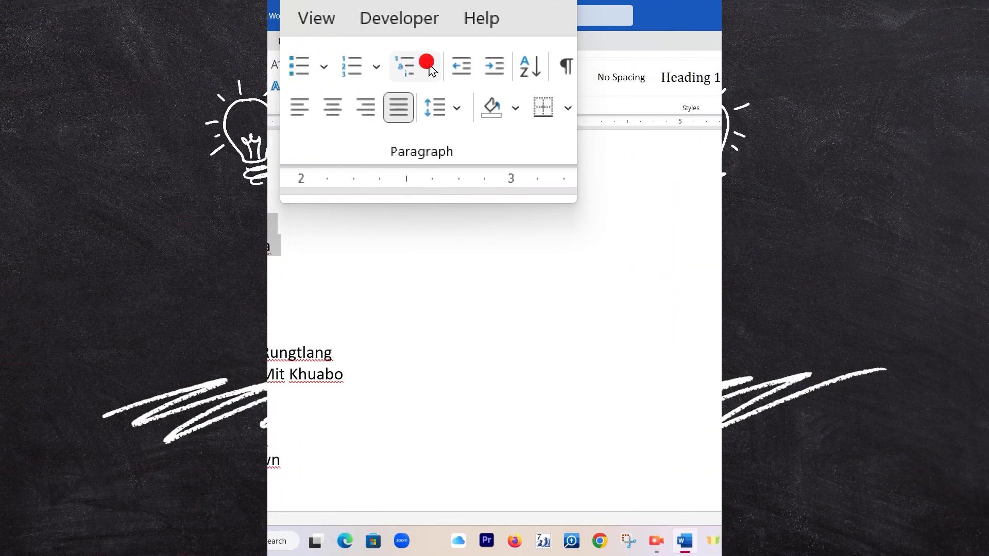
{"action": "mouse_move", "coordinate": [527, 212]}
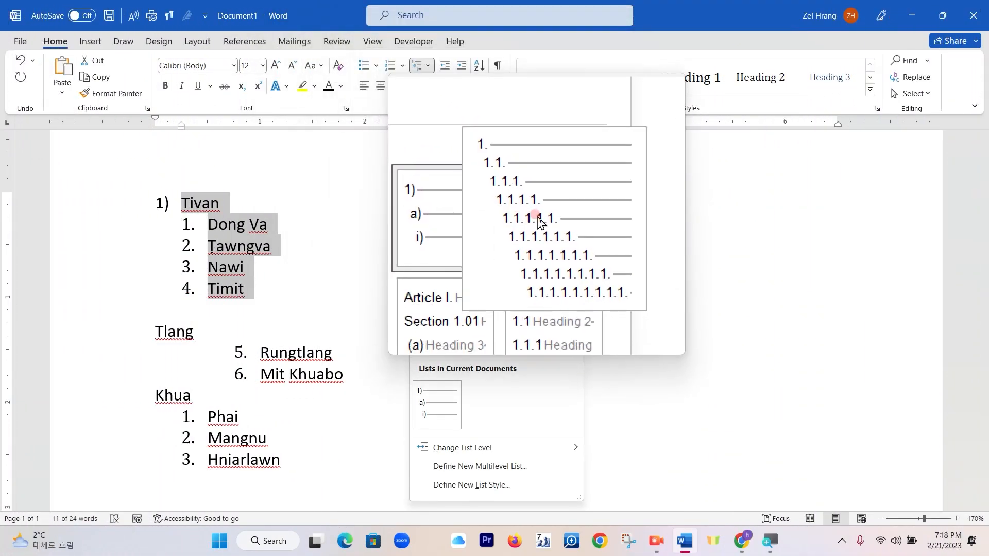
{"action": "left_click", "coordinate": [537, 220]}
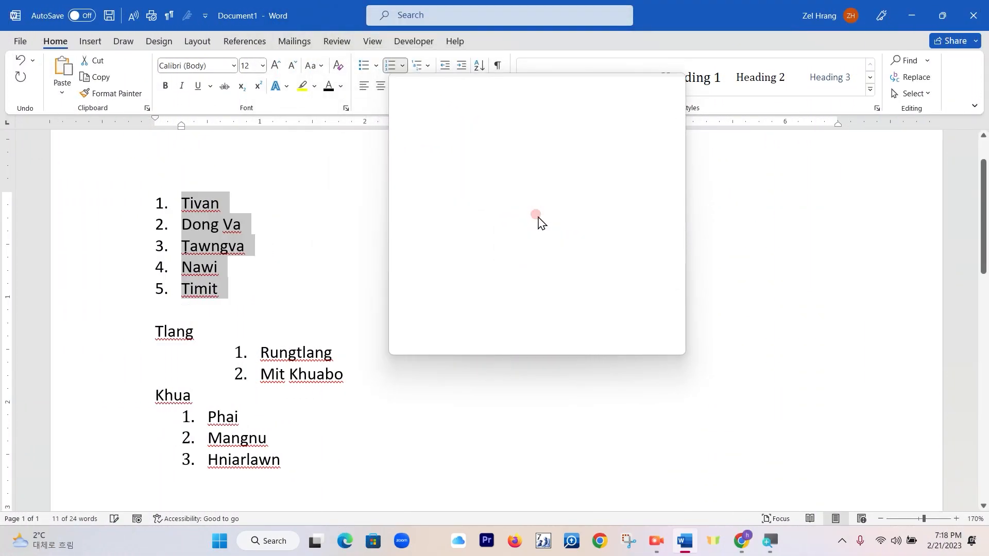
{"action": "left_click", "coordinate": [303, 221]}
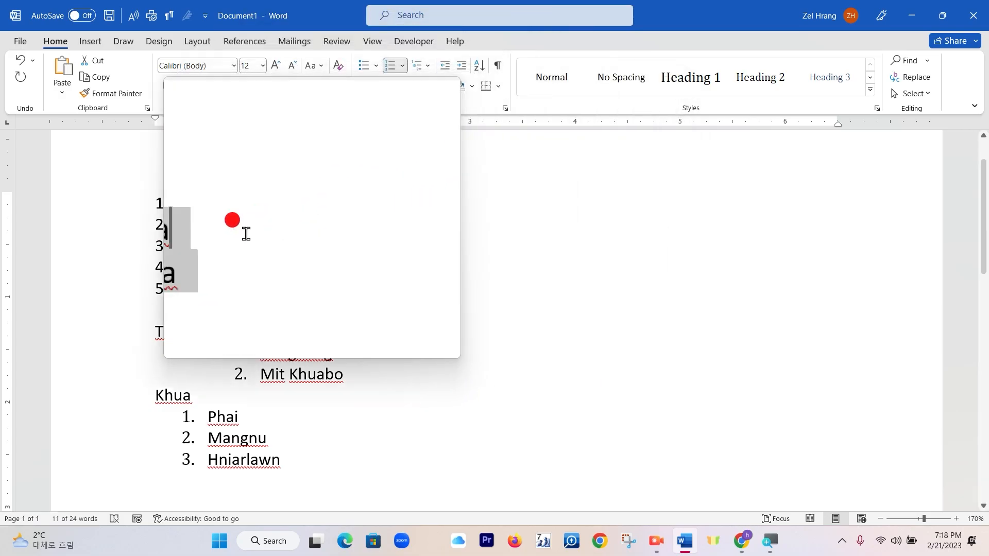
{"action": "left_click_drag", "start_coordinate": [174, 223], "coordinate": [205, 288]}
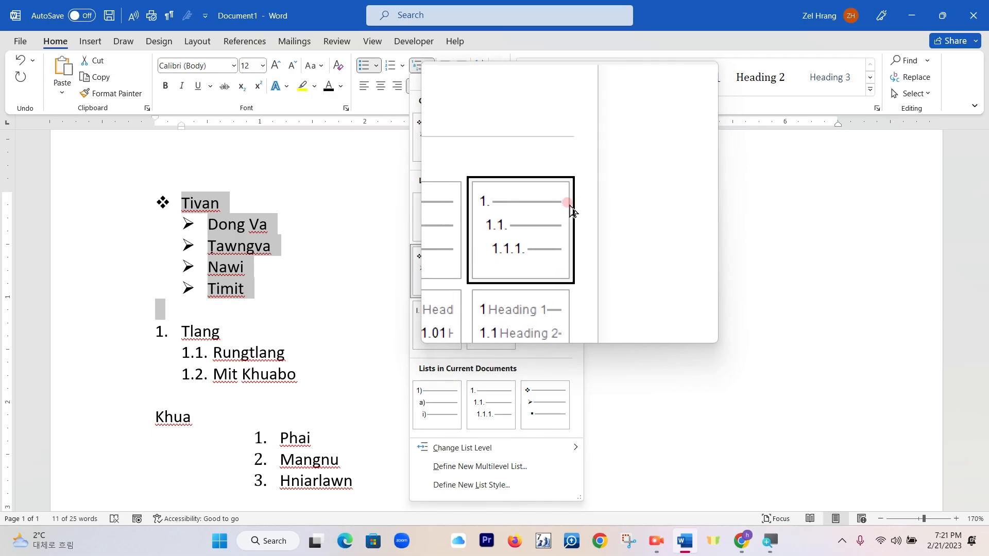
{"action": "left_click", "coordinate": [547, 212]}
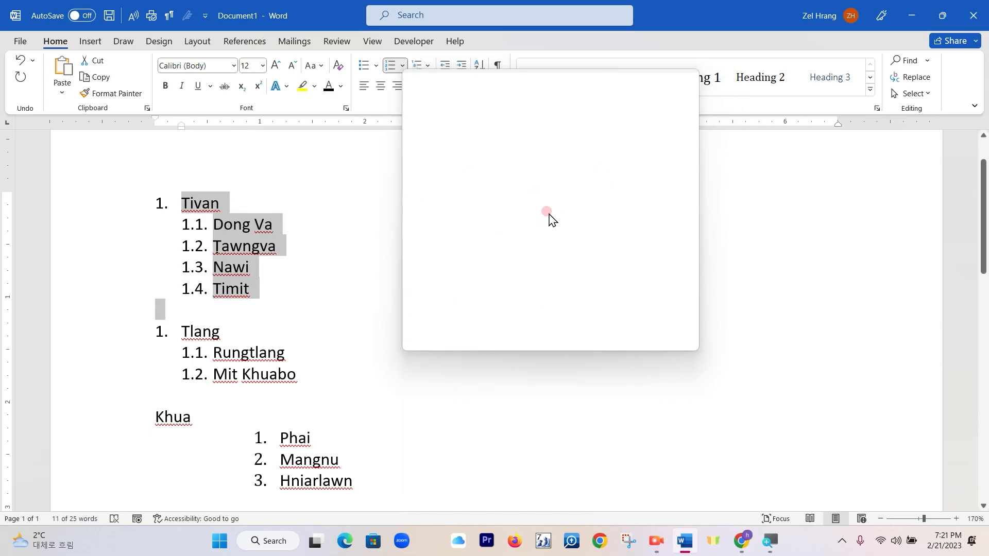
{"action": "left_click", "coordinate": [237, 336]}
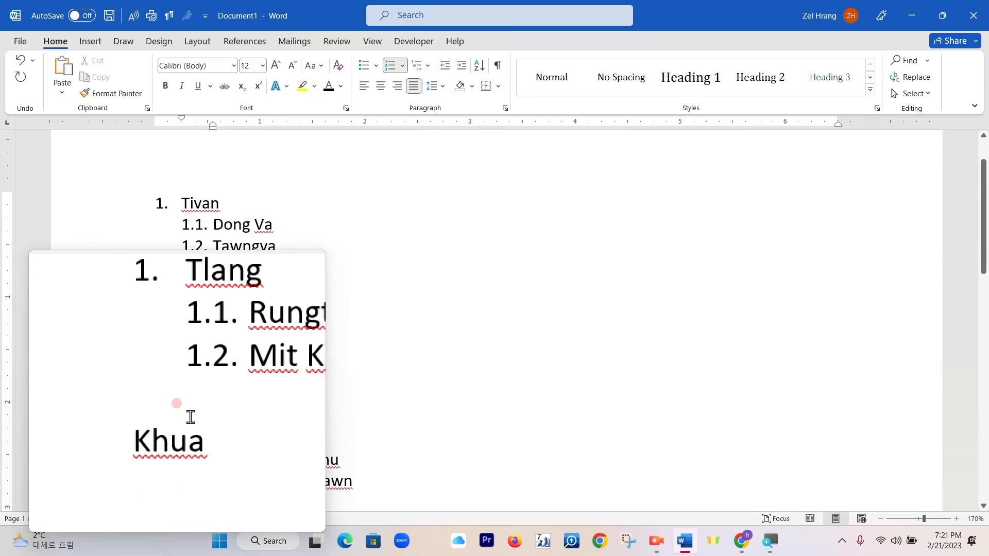
Step: Apply the 1), a), i) multilevel list to the Khua heading and its three entries
{"action": "left_click", "coordinate": [183, 438]}
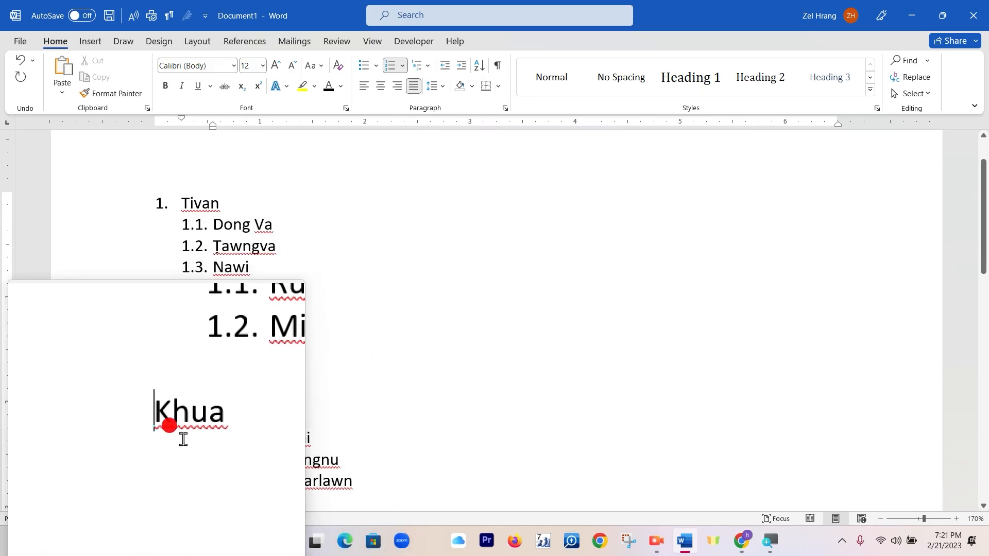
{"action": "left_click_drag", "start_coordinate": [183, 438], "coordinate": [325, 495]}
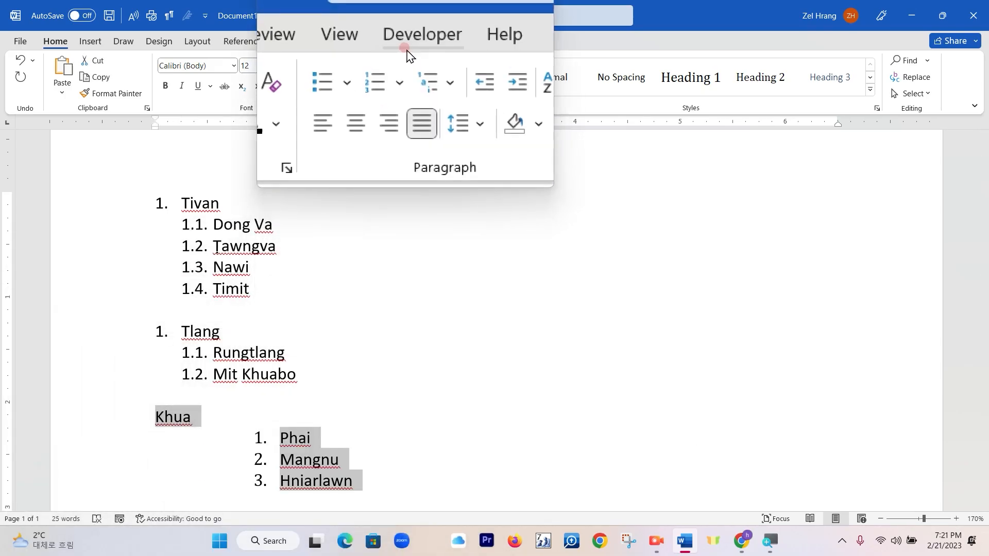
{"action": "left_click", "coordinate": [420, 67]}
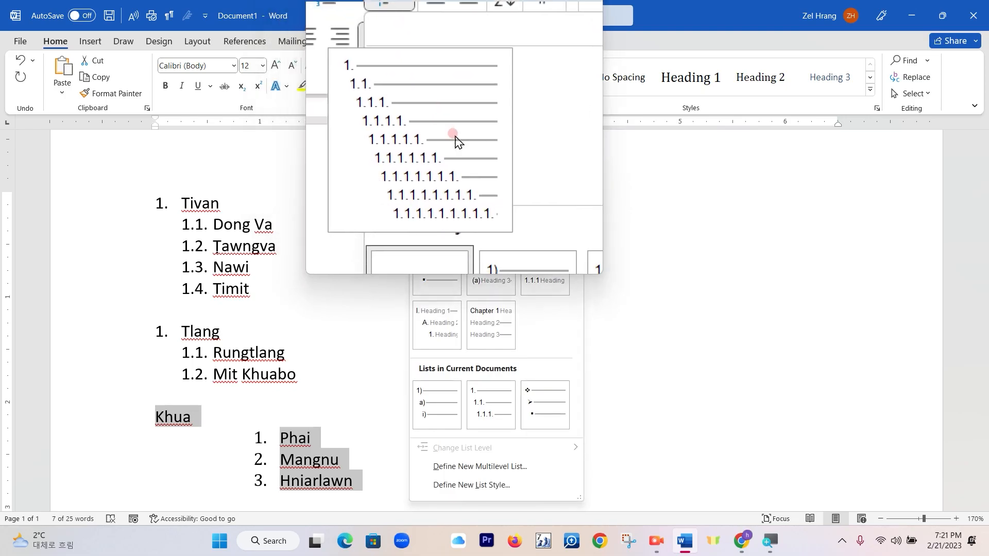
{"action": "left_click", "coordinate": [455, 139]}
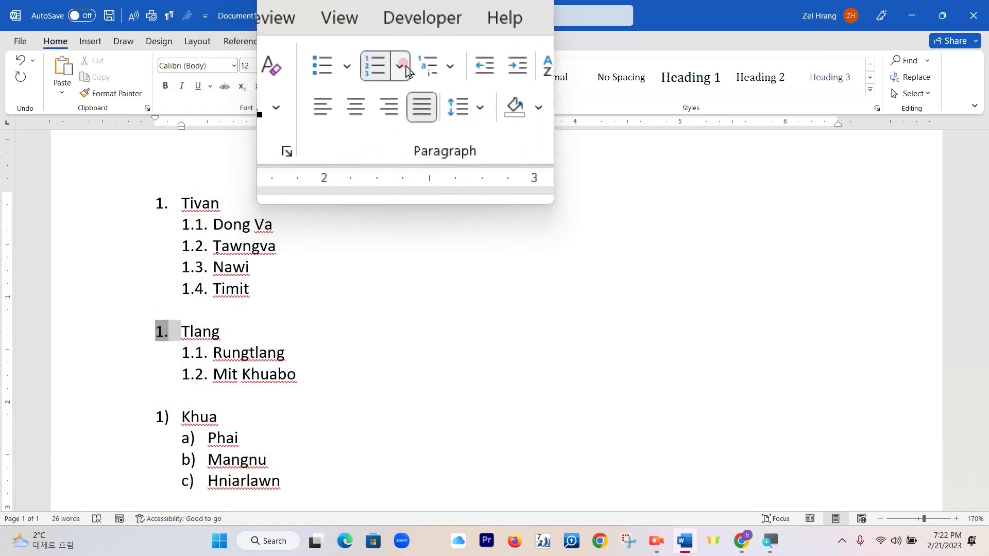
Step: Set the numbering value of the Tlang heading to 2
{"action": "left_click", "coordinate": [427, 65]}
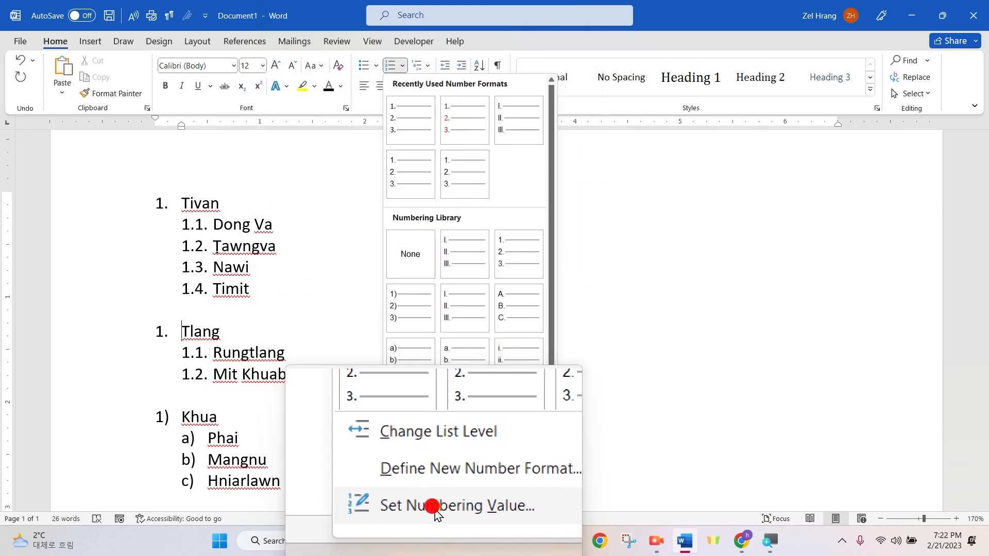
{"action": "left_click", "coordinate": [434, 510]}
{"action": "left_click", "coordinate": [557, 261]}
{"action": "left_click", "coordinate": [558, 272]}
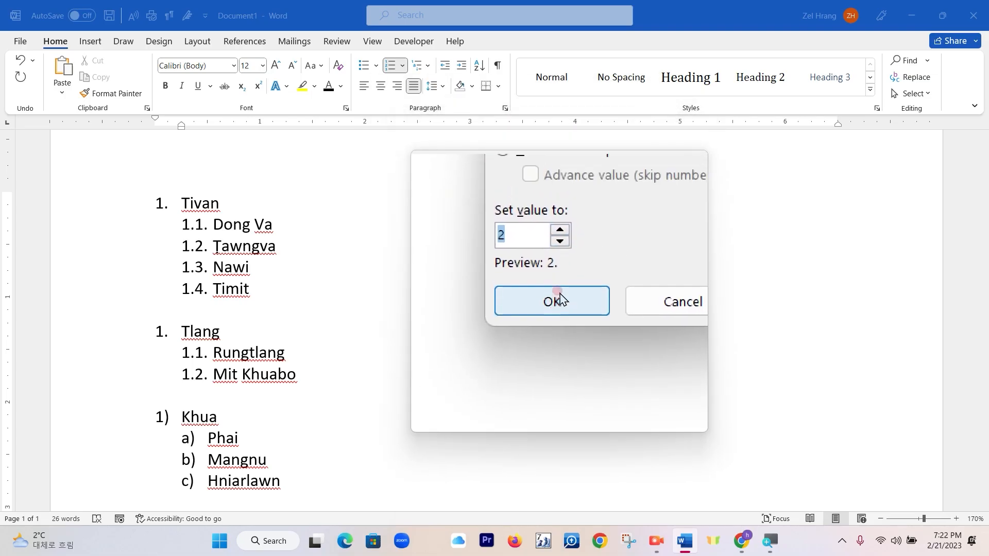
{"action": "left_click", "coordinate": [558, 296]}
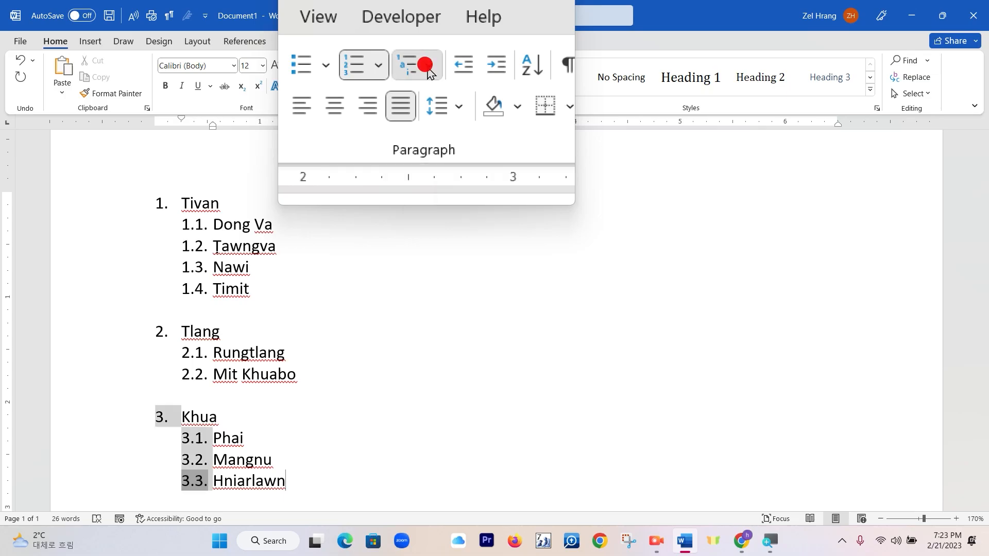
Step: Review the settings for defining a new list style from the Khua list, without creating one
{"action": "left_click", "coordinate": [427, 66]}
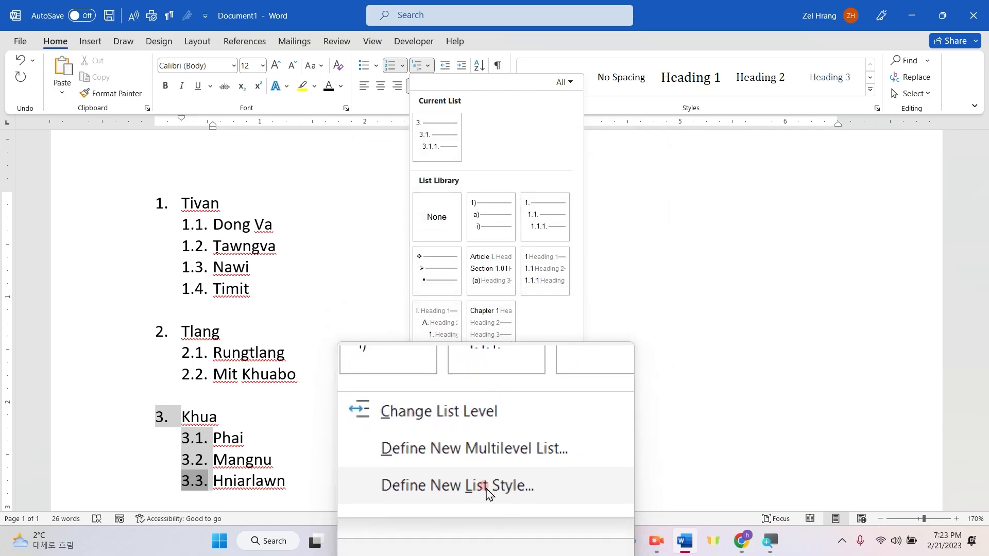
{"action": "left_click", "coordinate": [486, 492]}
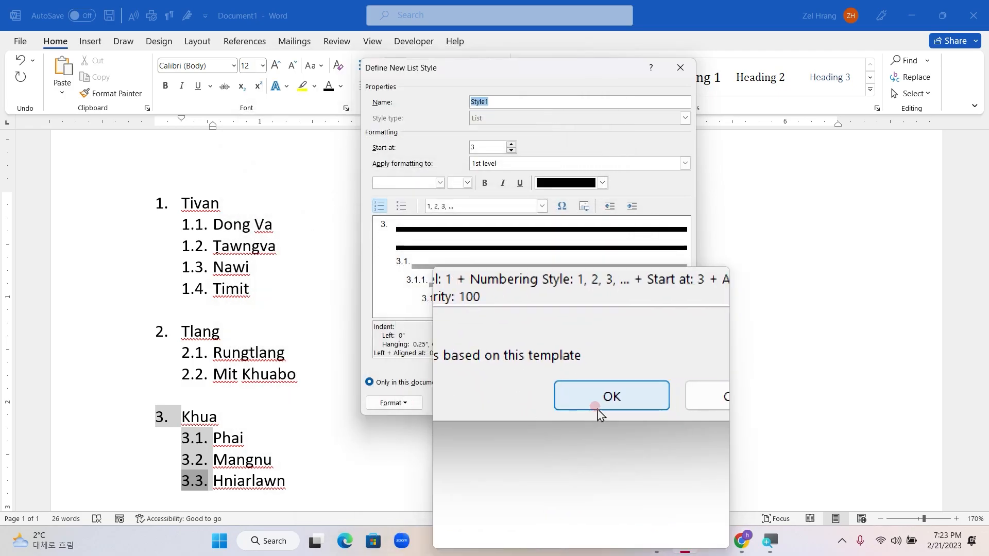
{"action": "left_click", "coordinate": [661, 405]}
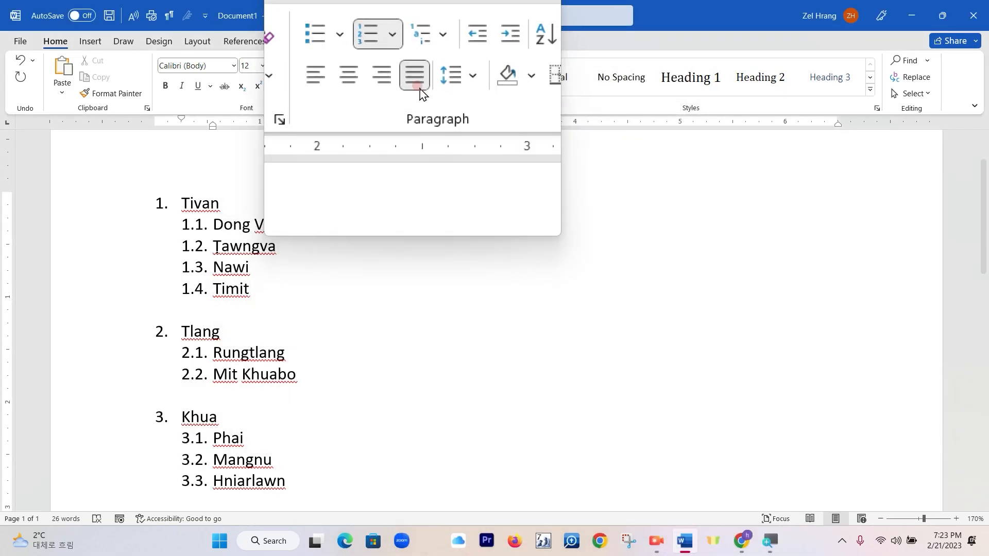
Step: Examine the level 1 number format and position settings in a new multilevel list definition for the Khua list
{"action": "left_click", "coordinate": [426, 76]}
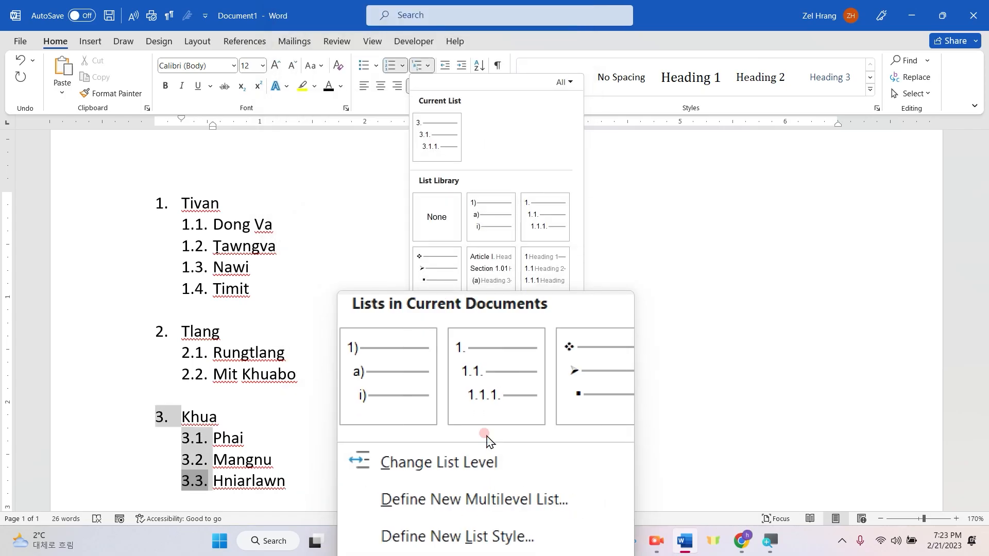
{"action": "left_click", "coordinate": [486, 468]}
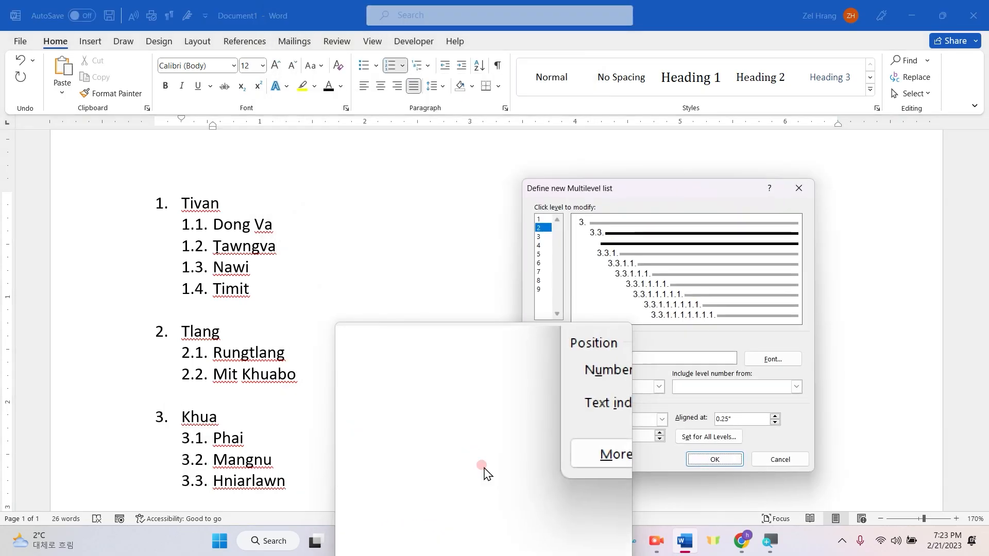
{"action": "left_click", "coordinate": [537, 216]}
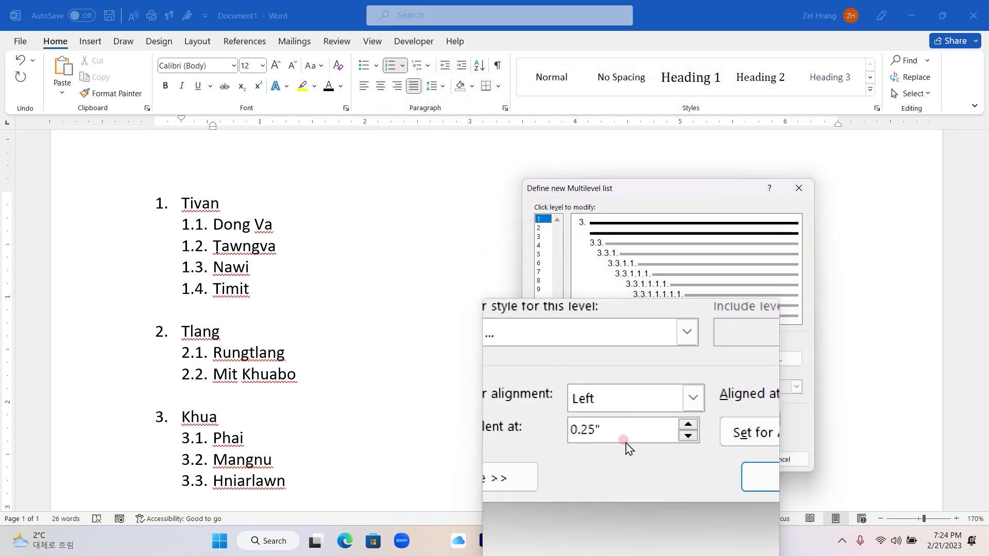
{"action": "left_click", "coordinate": [703, 464]}
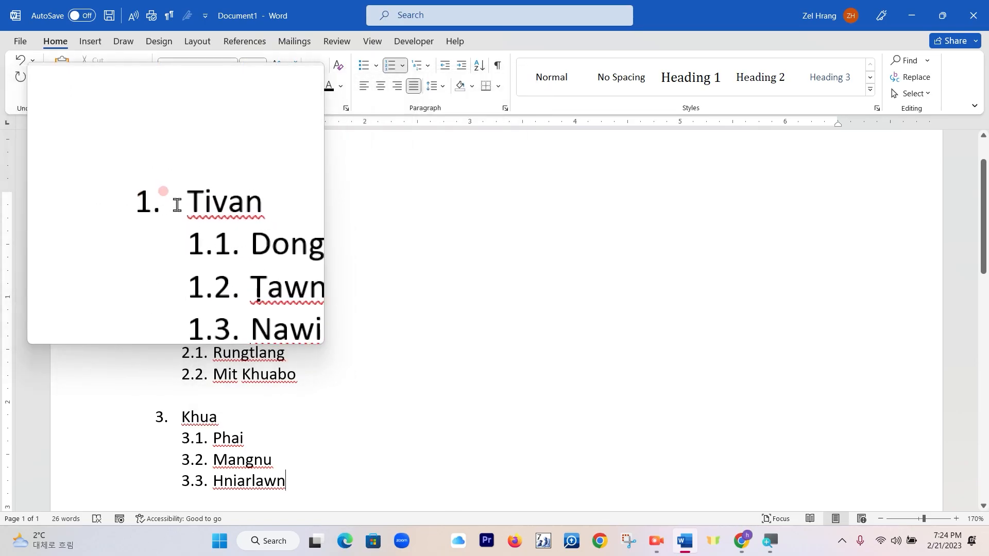
Step: Remove the numbering from the Tivan, Tlang and Khua lists by setting their number format to None
{"action": "left_click_drag", "start_coordinate": [185, 205], "coordinate": [256, 476]}
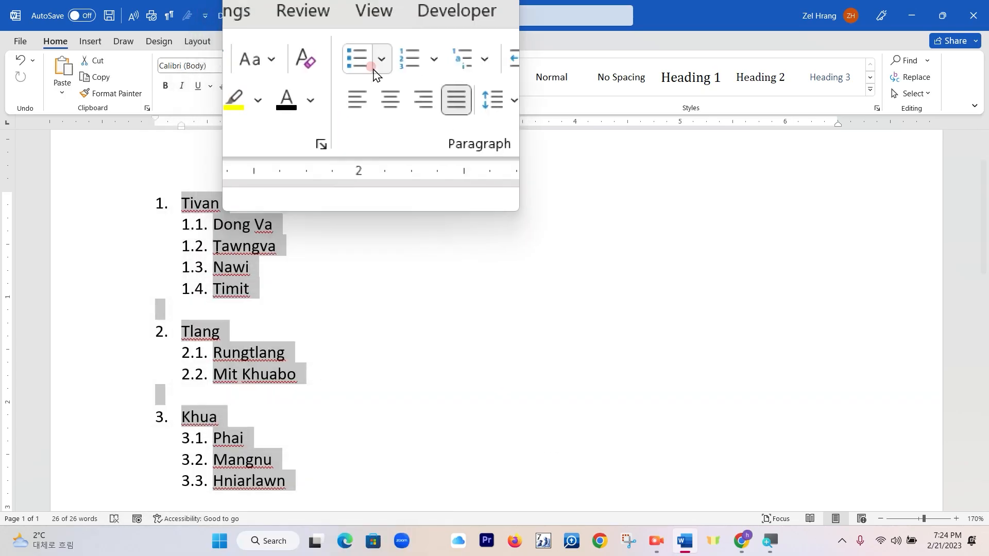
{"action": "left_click", "coordinate": [403, 65]}
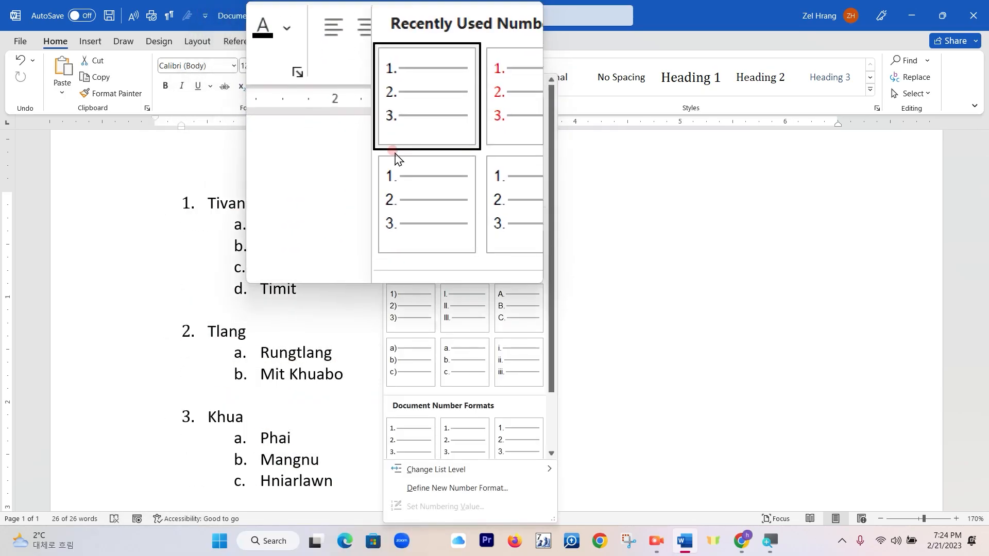
{"action": "left_click", "coordinate": [406, 259]}
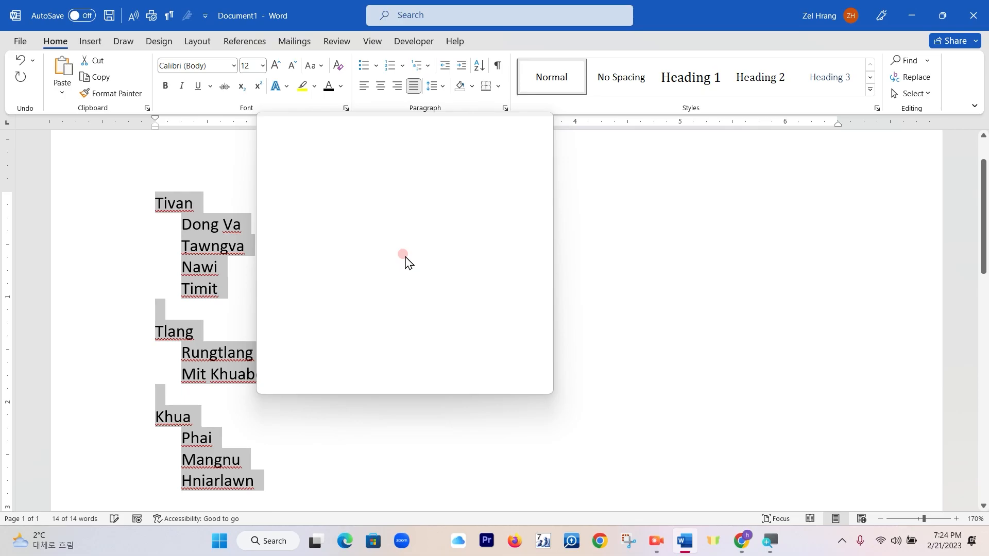
Step: Apply arrow bullets to the four items under Tivan, from Dong Va to Timit
{"action": "left_click", "coordinate": [400, 262]}
{"action": "left_click_drag", "start_coordinate": [181, 224], "coordinate": [211, 286]}
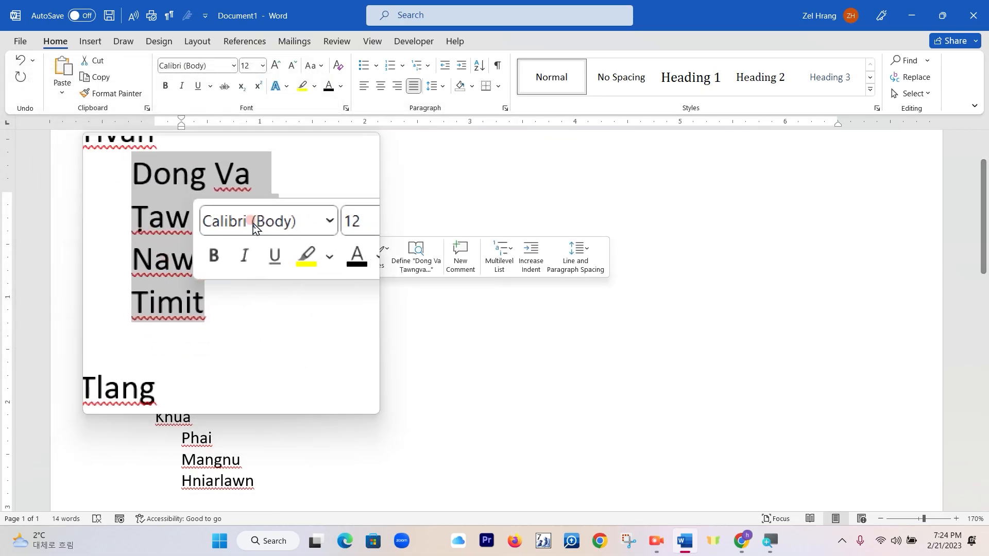
{"action": "left_click", "coordinate": [364, 66]}
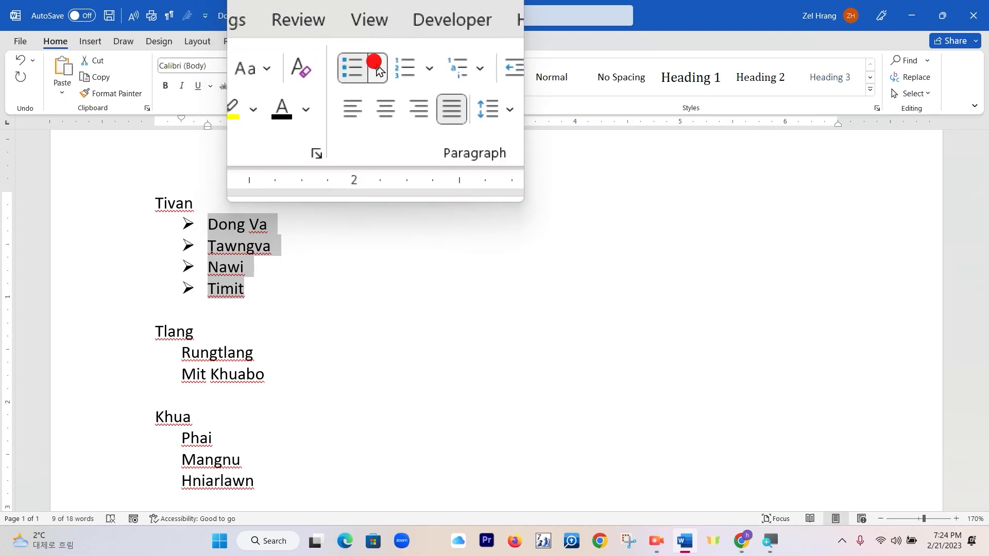
Step: Review the settings for defining a new bullet for the Tivan items, without creating one
{"action": "left_click", "coordinate": [377, 67]}
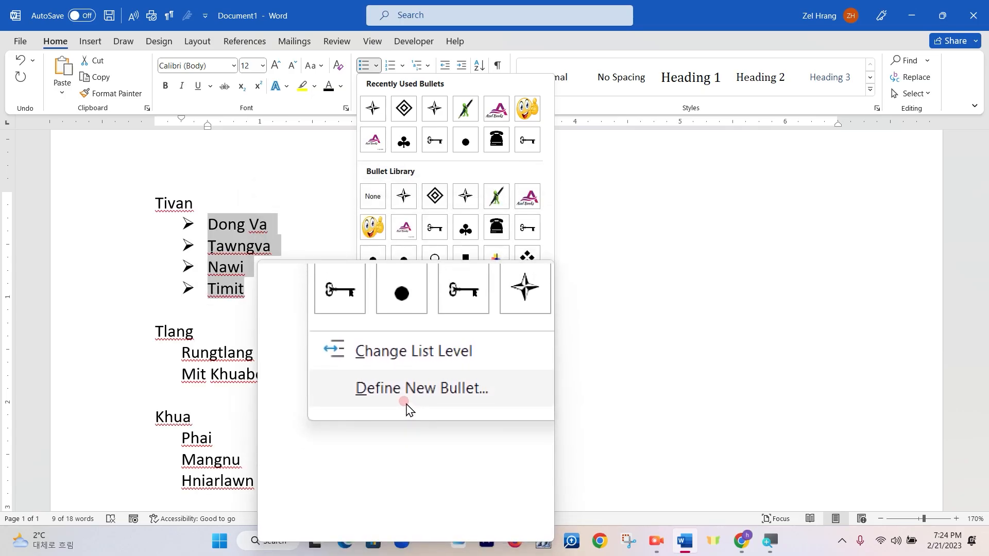
{"action": "left_click", "coordinate": [406, 400]}
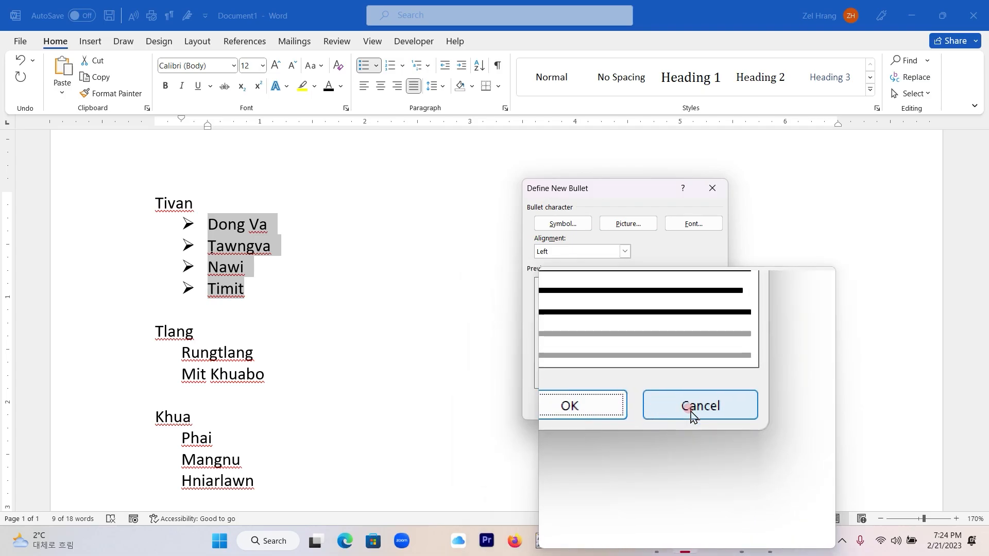
{"action": "left_click", "coordinate": [690, 412]}
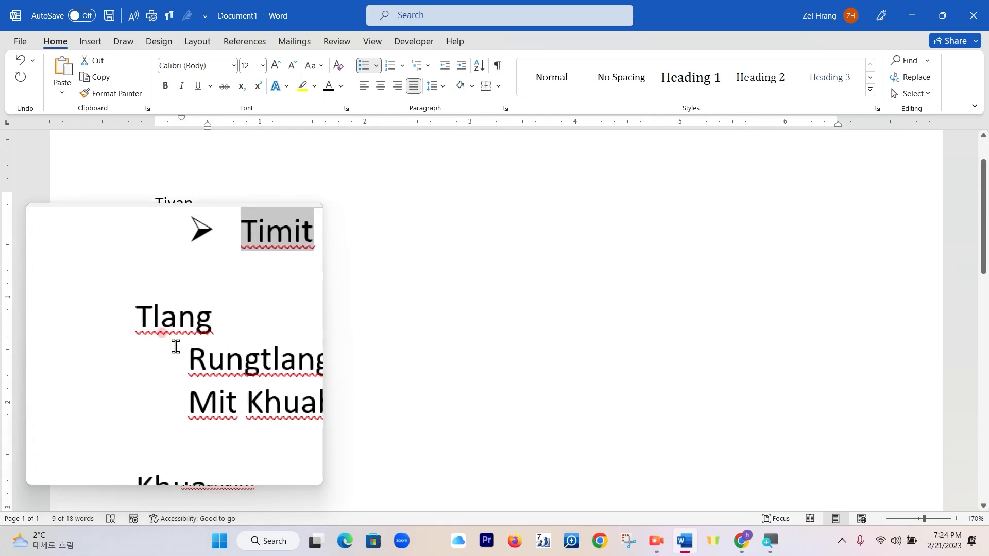
Step: Number the Rungtlang and Mit Khuabo items under Tlang with the 1) 2) 3) format
{"action": "left_click_drag", "start_coordinate": [175, 346], "coordinate": [237, 369]}
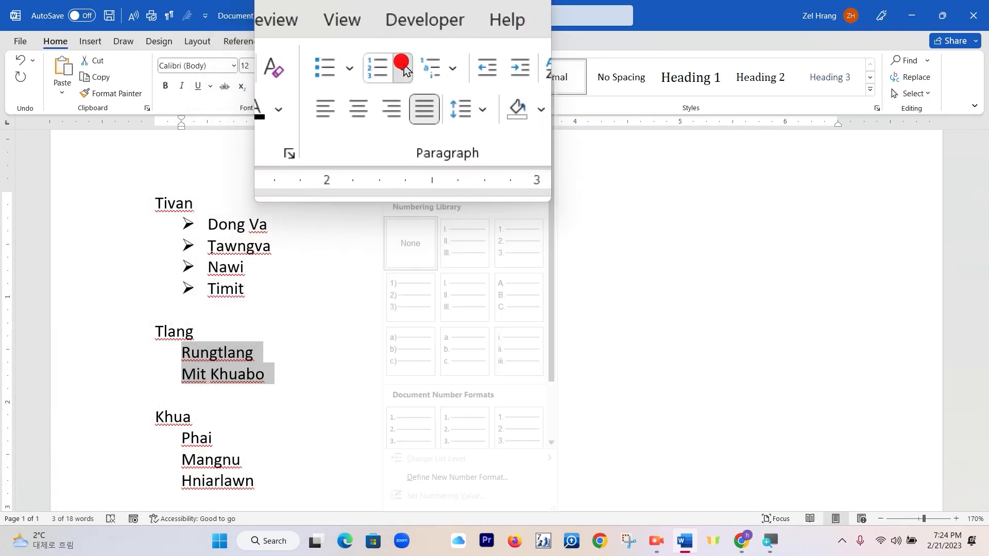
{"action": "left_click", "coordinate": [404, 130]}
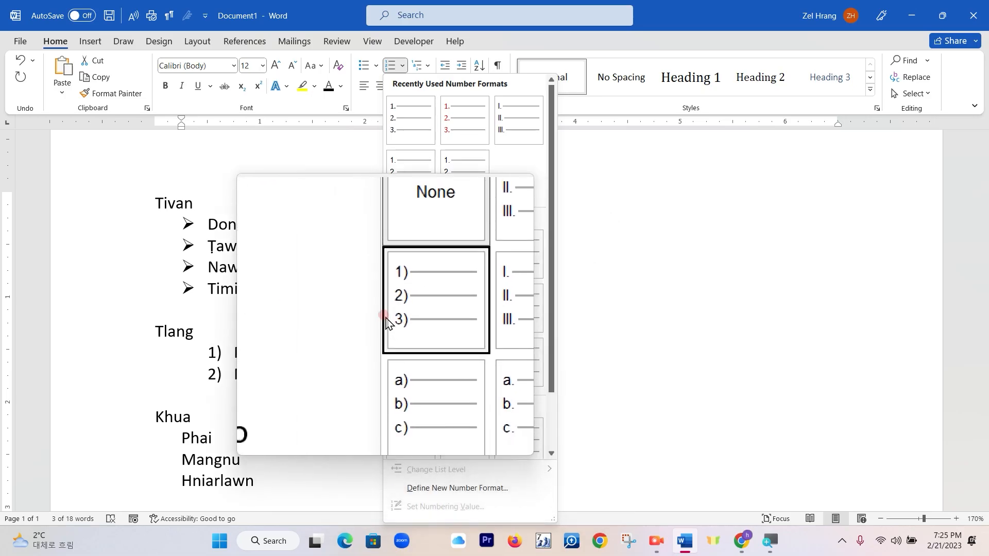
{"action": "left_click", "coordinate": [392, 307]}
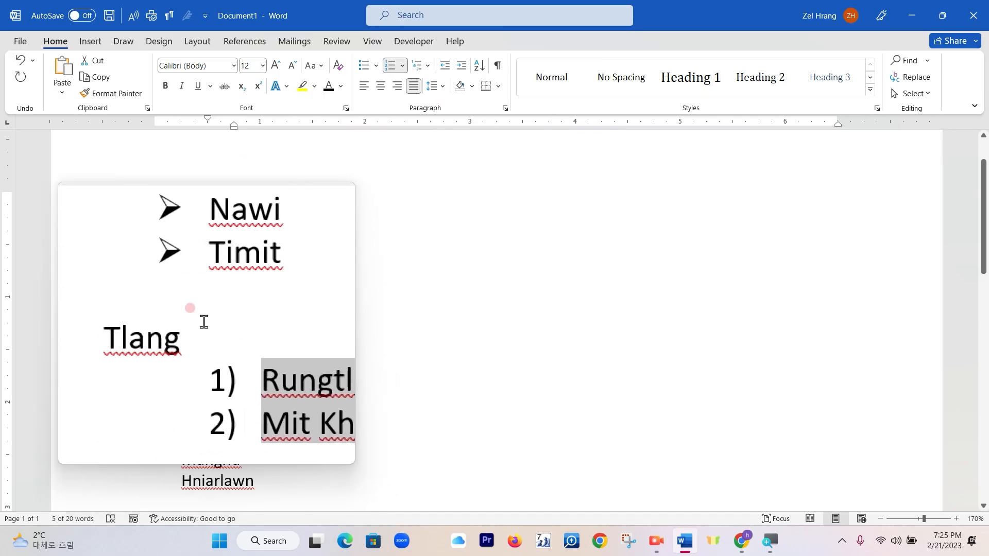
Step: Try red on the list numbers beside Rungtlang and Mit Khuabo, and set their color to green
{"action": "left_click", "coordinate": [215, 346]}
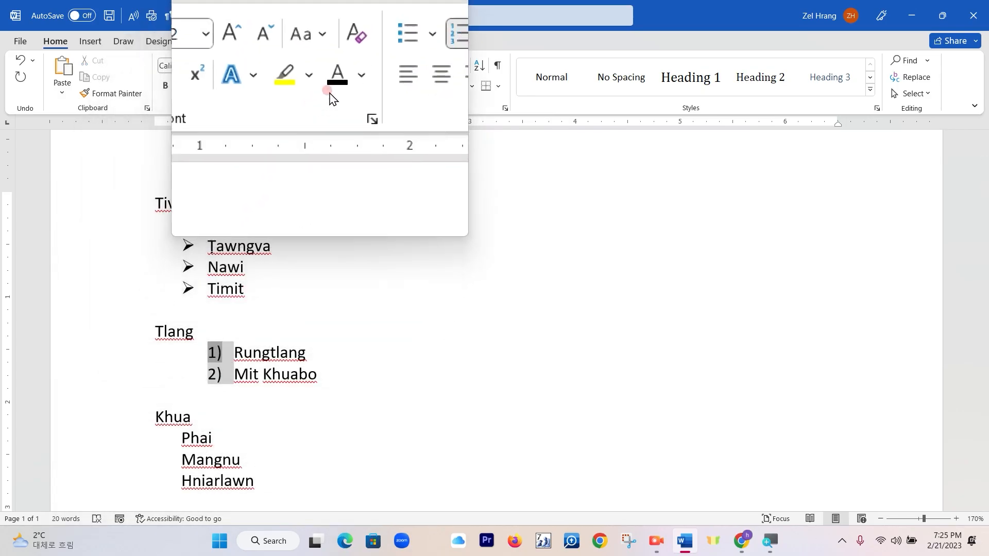
{"action": "left_click", "coordinate": [344, 87]}
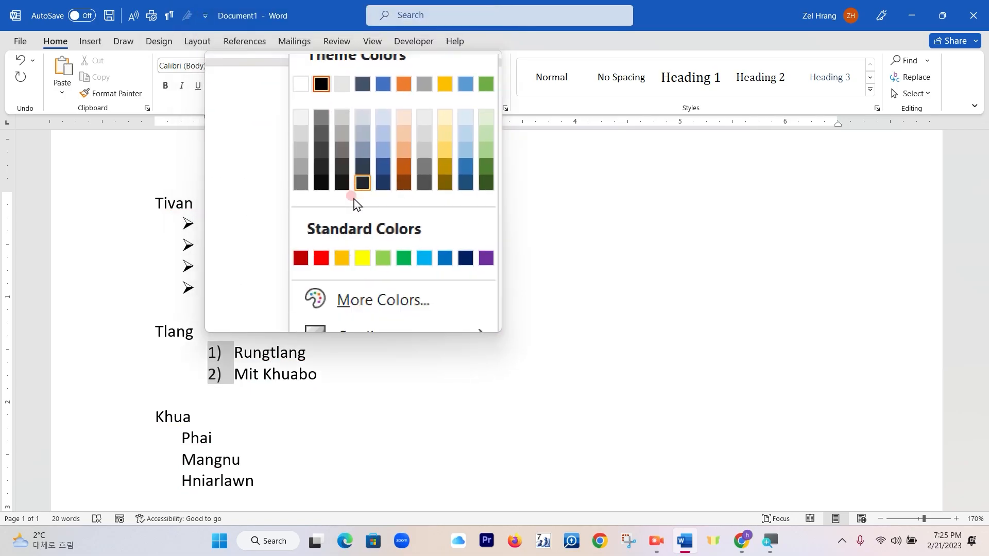
{"action": "left_click", "coordinate": [337, 231]}
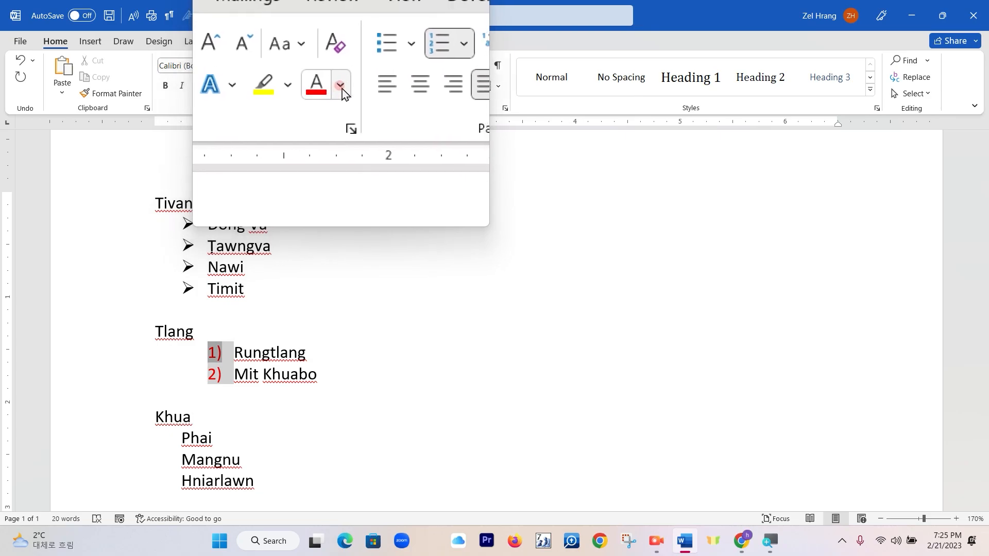
{"action": "left_click", "coordinate": [342, 87]}
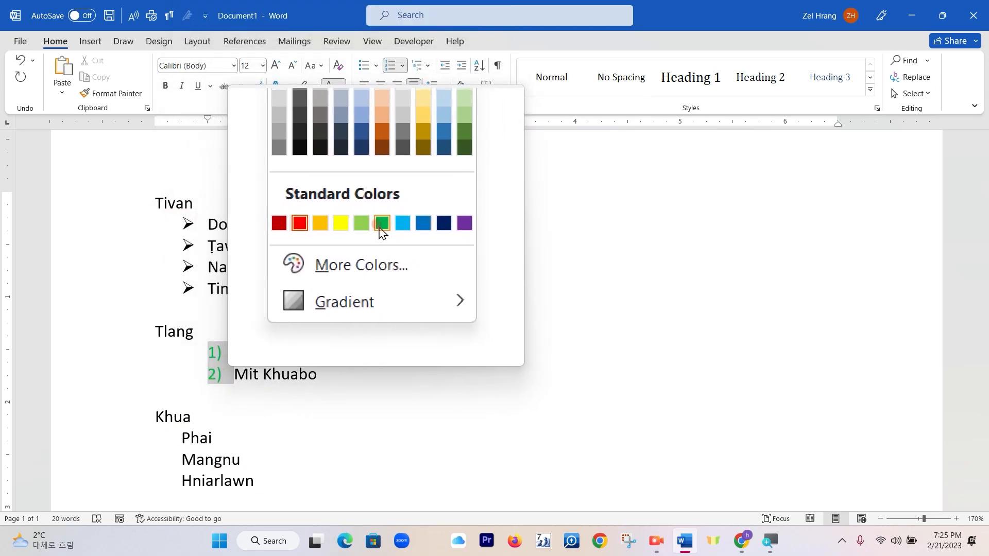
{"action": "left_click", "coordinate": [380, 226]}
{"action": "left_click", "coordinate": [468, 346]}
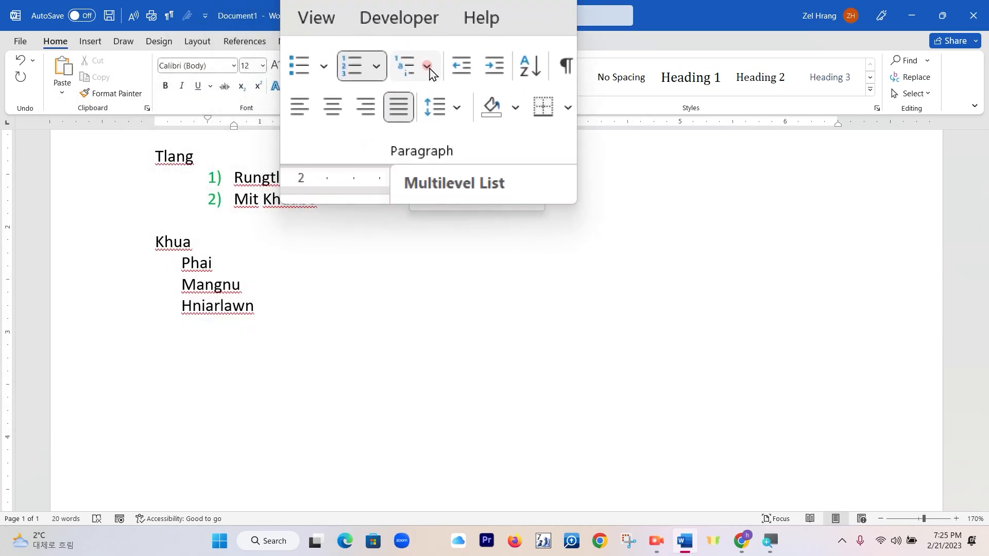
Step: Apply the 1., 1.1., 1.1.1. multilevel list format to Tlang, Rungtlang and Mit Khuabo
{"action": "left_click_drag", "start_coordinate": [158, 153], "coordinate": [296, 203]}
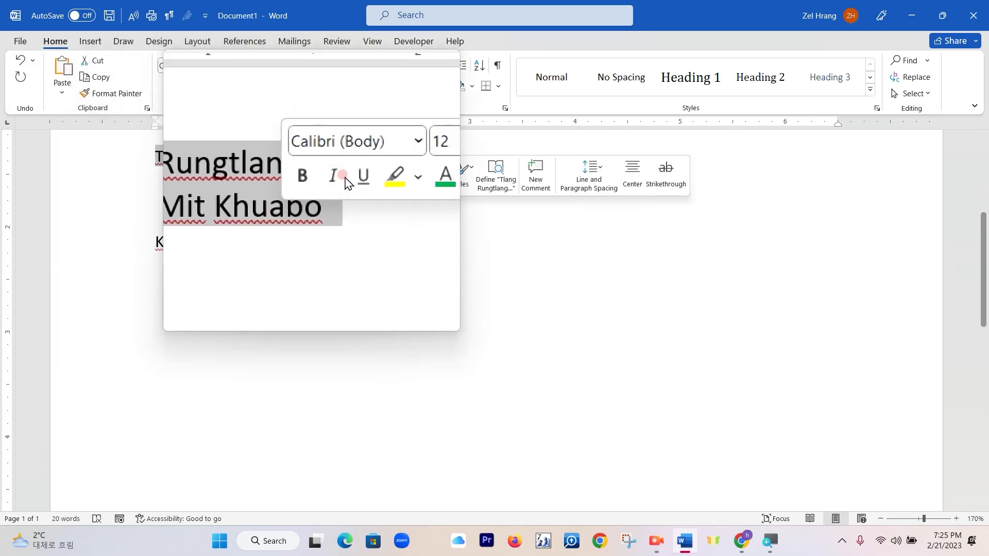
{"action": "left_click", "coordinate": [420, 66]}
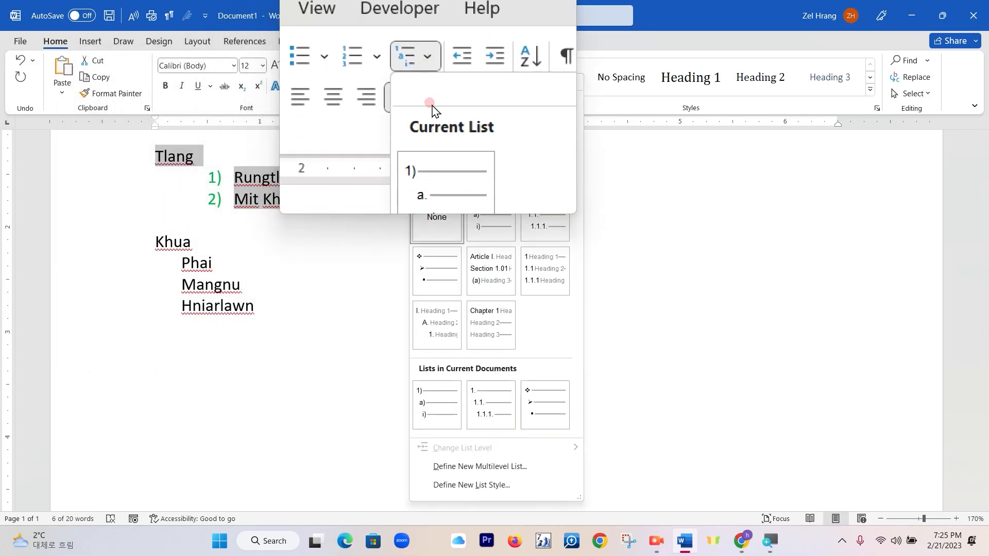
{"action": "mouse_move", "coordinate": [441, 141]}
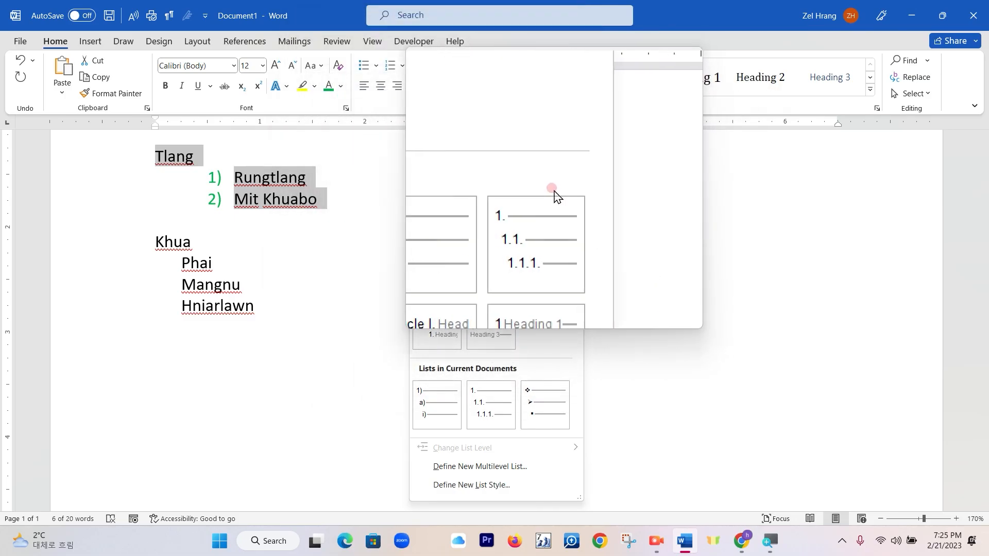
{"action": "left_click", "coordinate": [545, 218]}
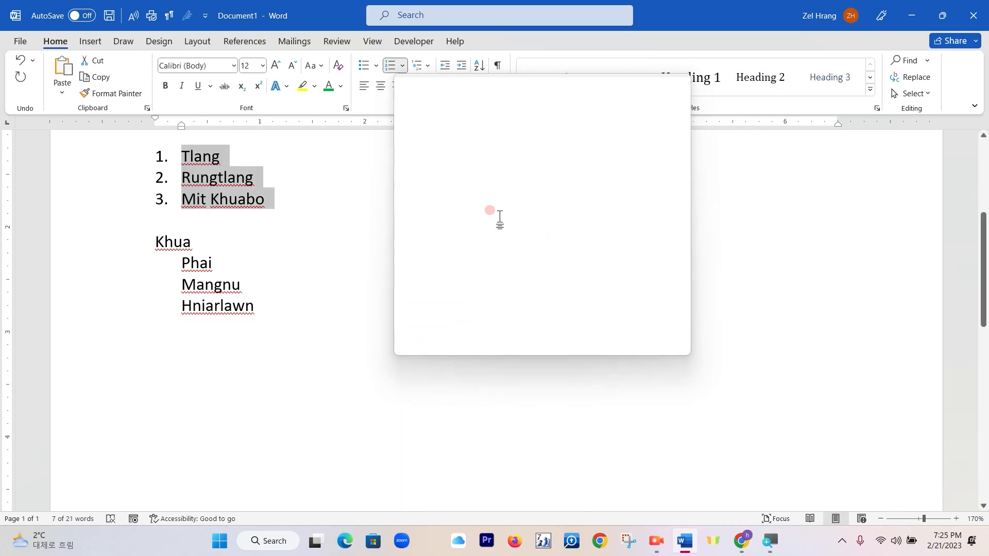
Step: Select the Rungtlang and Mit Khuabo items within the multilevel list
{"action": "left_click", "coordinate": [179, 174]}
{"action": "left_click_drag", "start_coordinate": [178, 174], "coordinate": [255, 199]}
{"action": "right_click", "coordinate": [250, 206]}
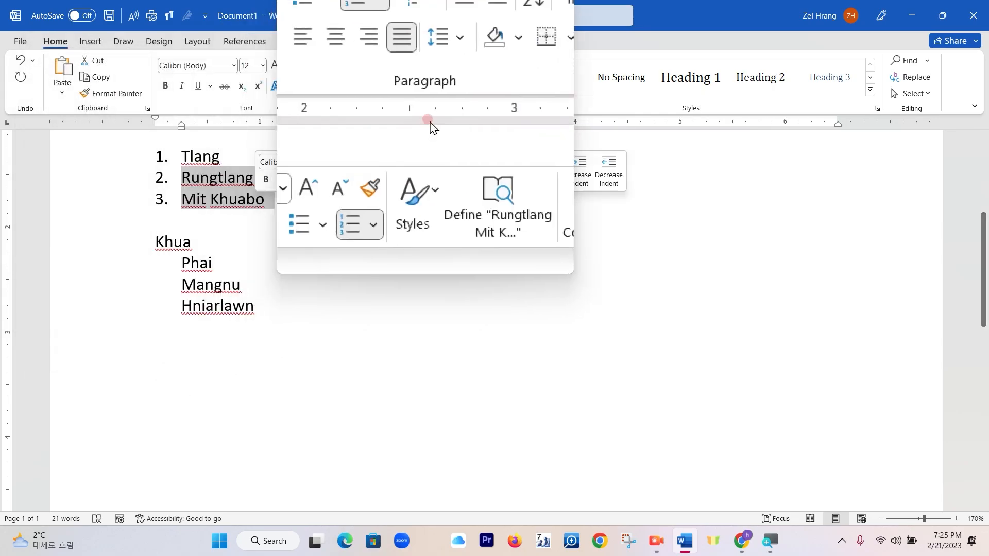